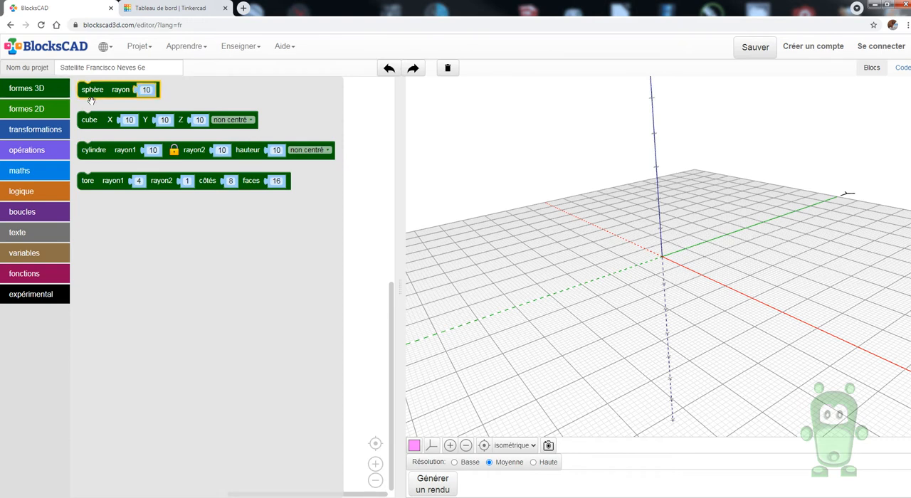
Add a cylinder block with radius 10 and height 10 to the workspace and render it
{"action": "left_click_drag", "start_coordinate": [92, 150], "coordinate": [111, 206]}
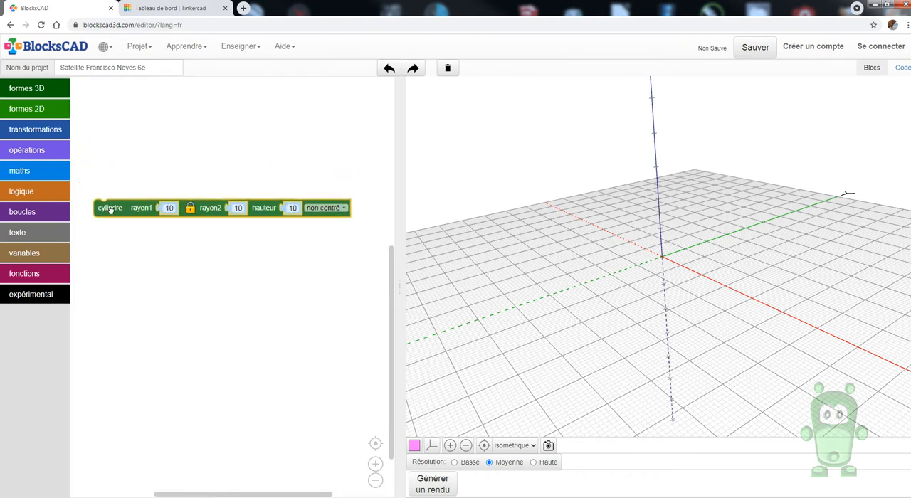
{"action": "left_click", "coordinate": [436, 484]}
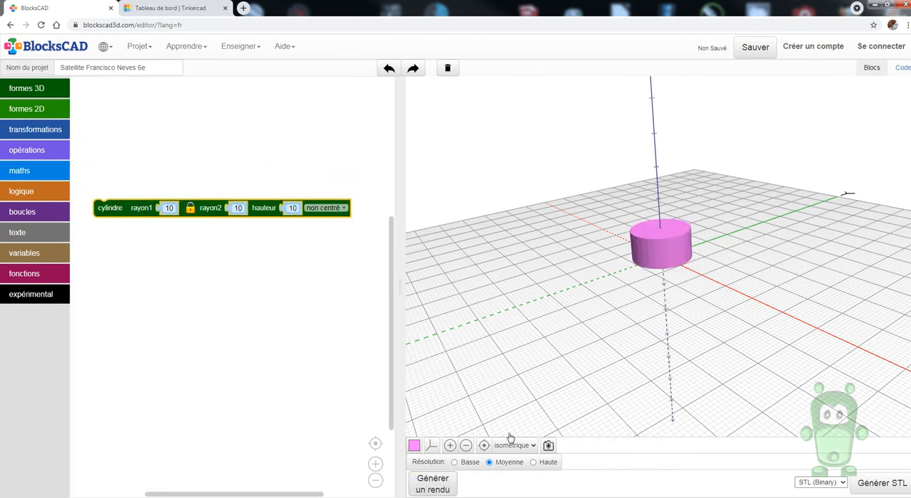
{"action": "left_click_drag", "start_coordinate": [697, 299], "coordinate": [661, 301]}
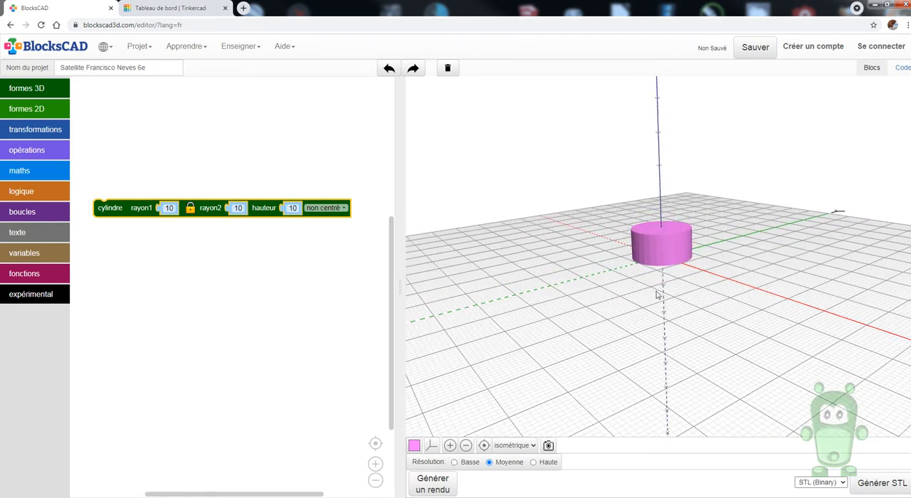
Wrap the cylinder in a couleur block with the yellow-orange colour and render the model
{"action": "left_click", "coordinate": [46, 135]}
{"action": "left_click_drag", "start_coordinate": [99, 278], "coordinate": [184, 282]}
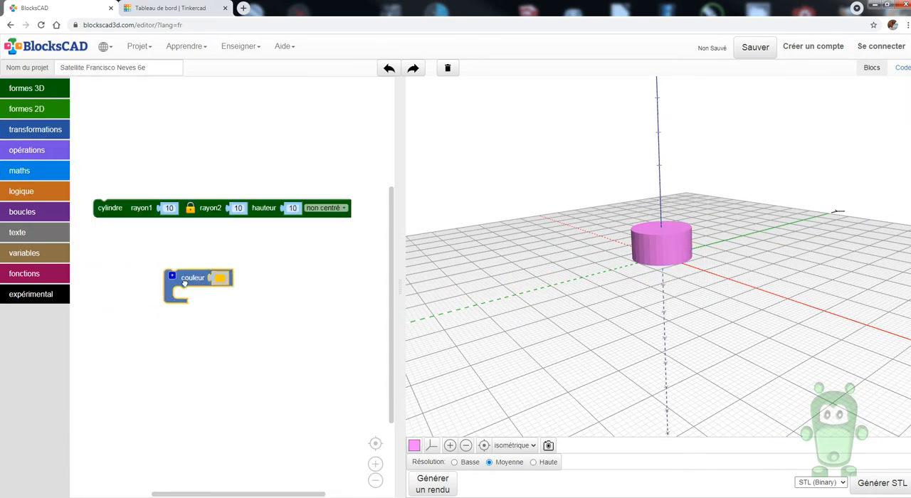
{"action": "left_click_drag", "start_coordinate": [113, 205], "coordinate": [124, 183]}
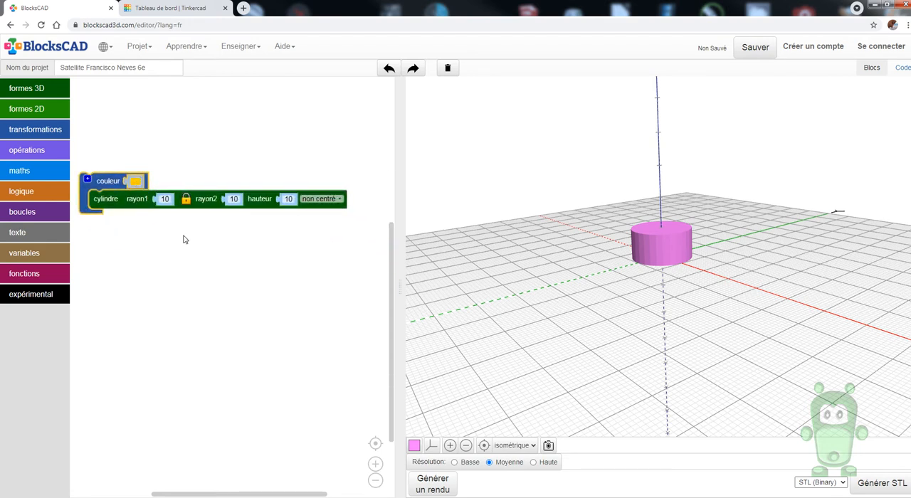
{"action": "left_click", "coordinate": [440, 486]}
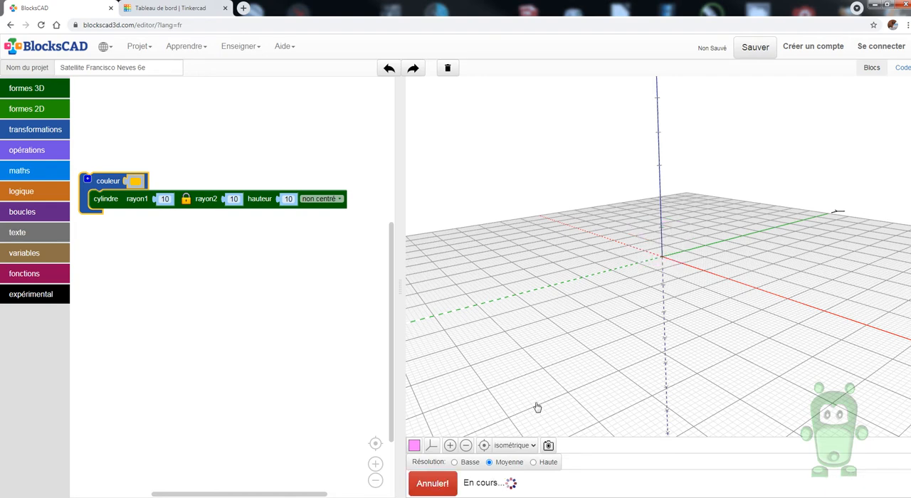
{"action": "left_click_drag", "start_coordinate": [653, 334], "coordinate": [626, 385]}
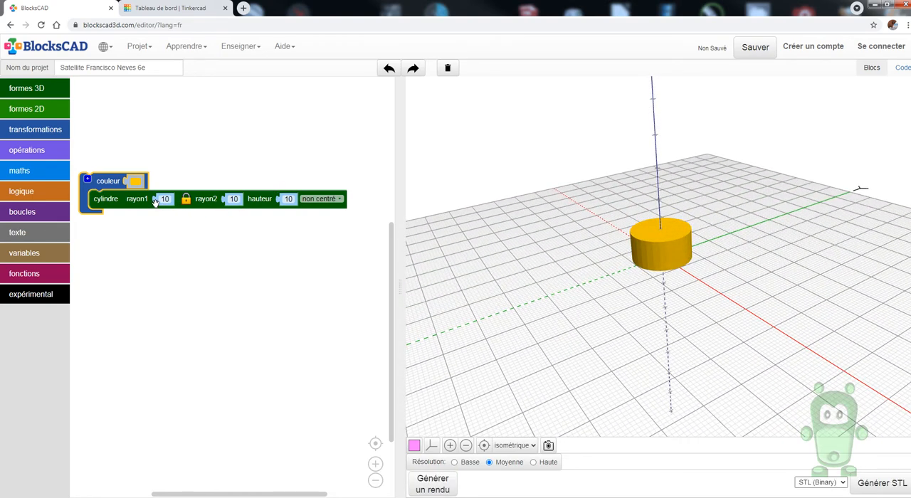
Set the cylinder's height to 100 and render the model
{"action": "left_click", "coordinate": [288, 199]}
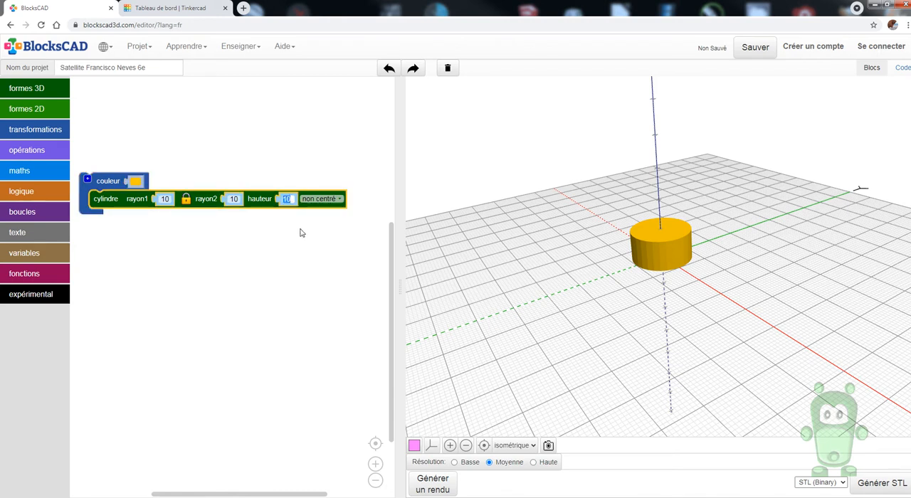
{"action": "type", "text": "100"}
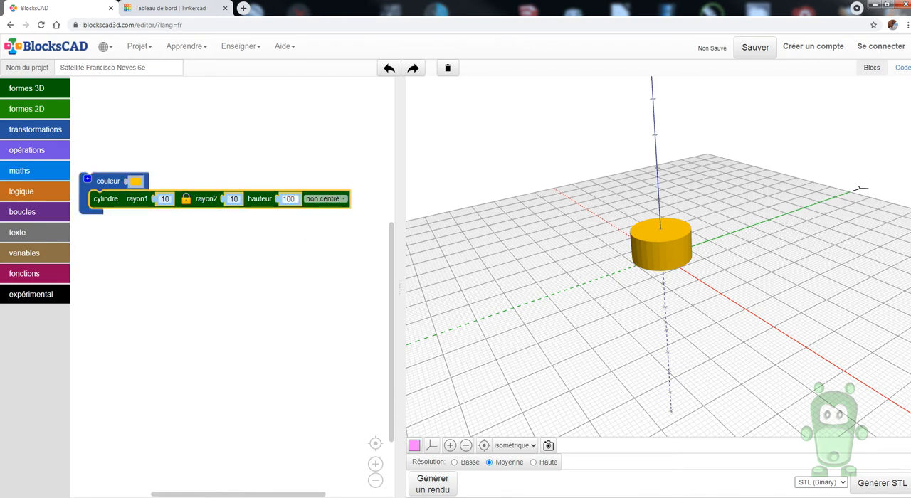
{"action": "left_click", "coordinate": [443, 489]}
{"action": "left_click_drag", "start_coordinate": [661, 352], "coordinate": [708, 384]}
{"action": "scroll", "coordinate": [657, 330], "scroll_direction": "down", "scroll_amount": 5}
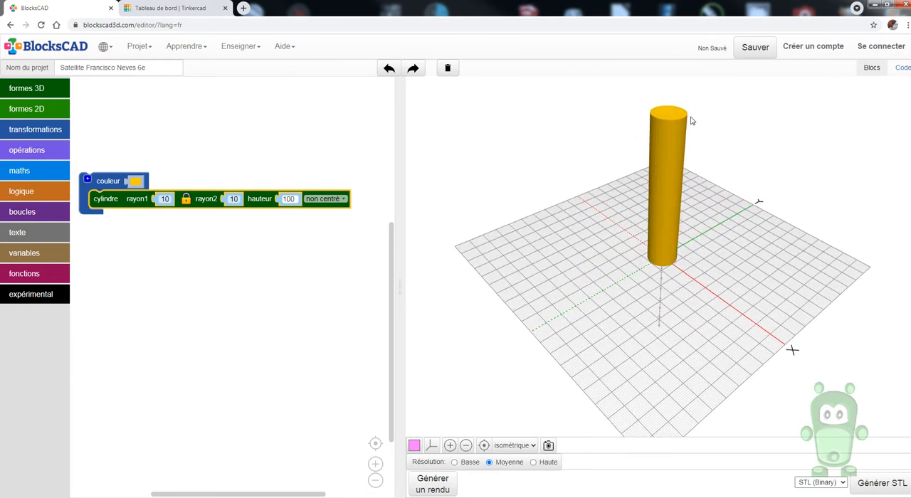
Add a sphere block with radius 10 below the cylinder's blocks and render the model
{"action": "left_click", "coordinate": [48, 90]}
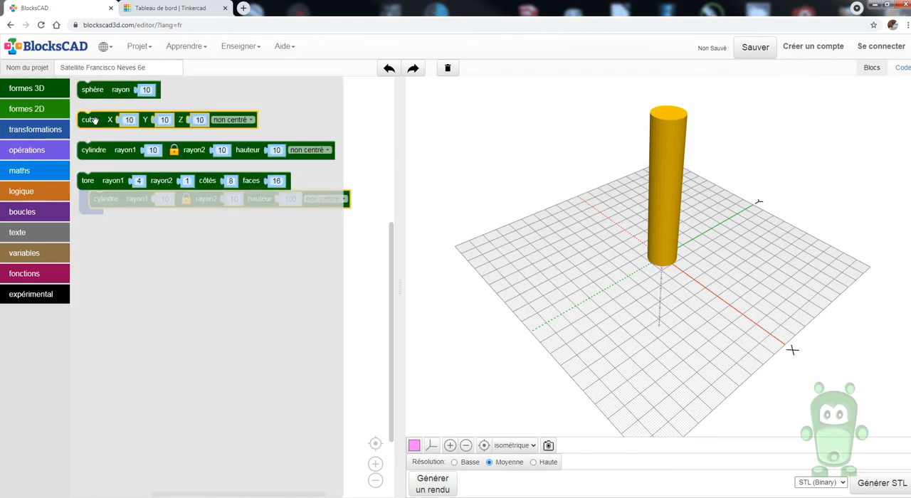
{"action": "left_click_drag", "start_coordinate": [96, 90], "coordinate": [119, 260]}
{"action": "left_click", "coordinate": [434, 485]}
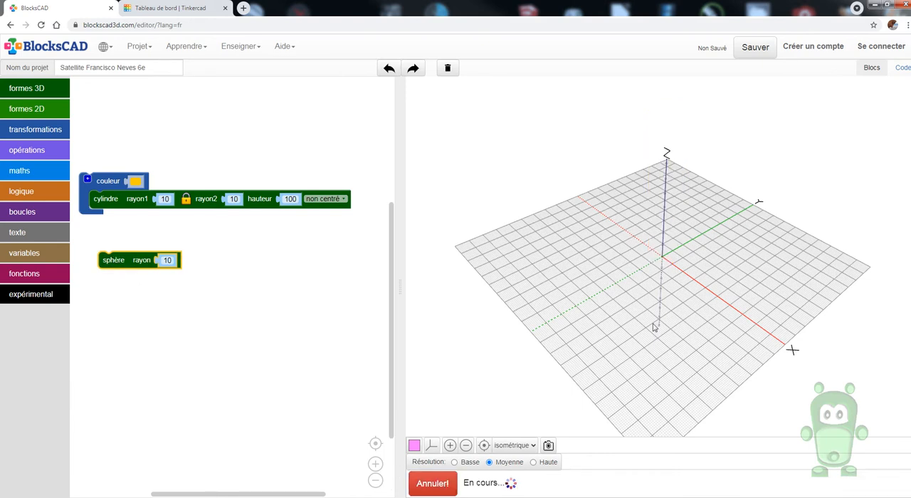
{"action": "left_click_drag", "start_coordinate": [670, 296], "coordinate": [658, 249]}
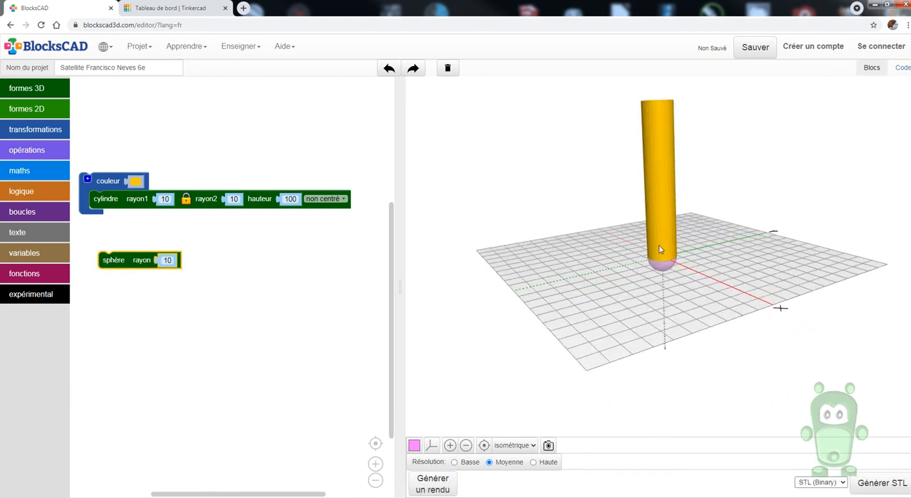
{"action": "left_click_drag", "start_coordinate": [659, 279], "coordinate": [690, 186]}
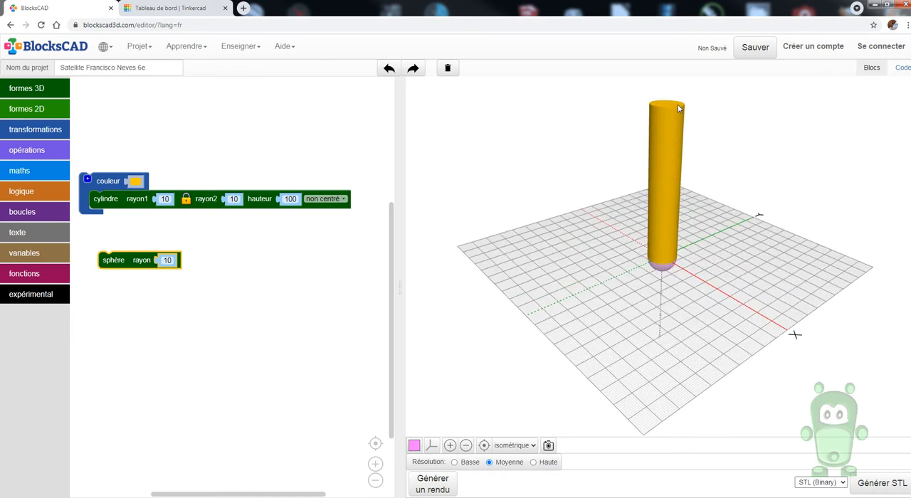
Wrap the sphere in a translation block with Z set to 100 and render the model
{"action": "left_click", "coordinate": [30, 129]}
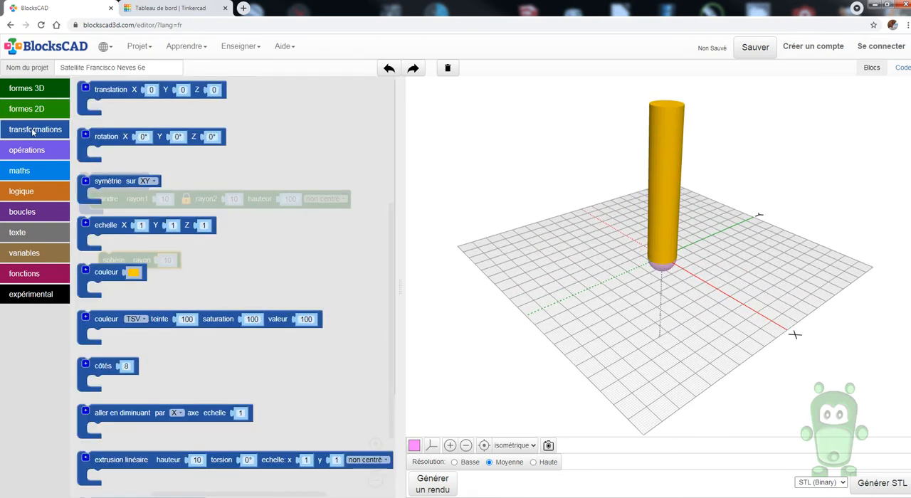
{"action": "left_click_drag", "start_coordinate": [117, 87], "coordinate": [135, 142]}
{"action": "left_click_drag", "start_coordinate": [167, 260], "coordinate": [89, 247]}
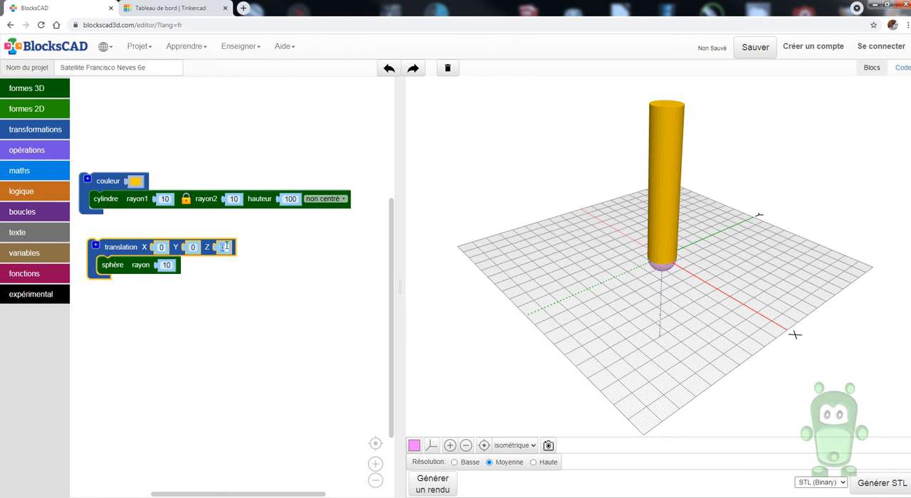
{"action": "type", "text": "100"}
{"action": "left_click", "coordinate": [433, 484]}
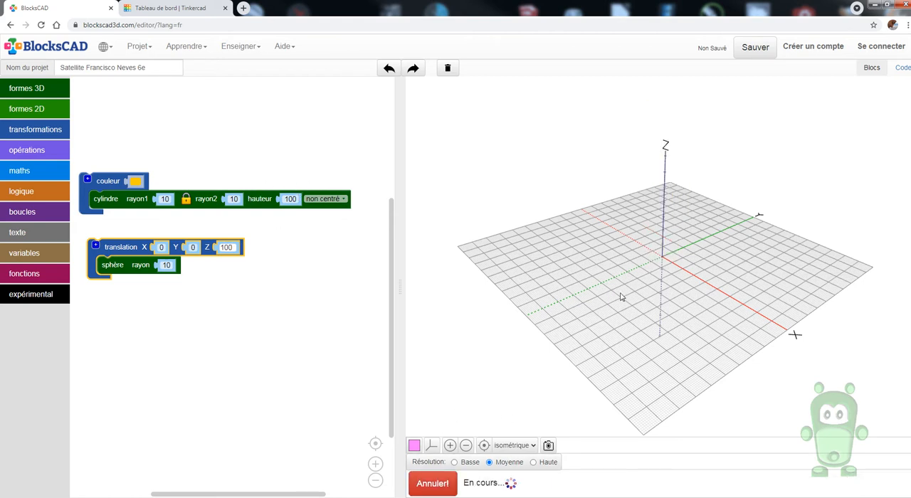
{"action": "left_click_drag", "start_coordinate": [671, 254], "coordinate": [663, 231]}
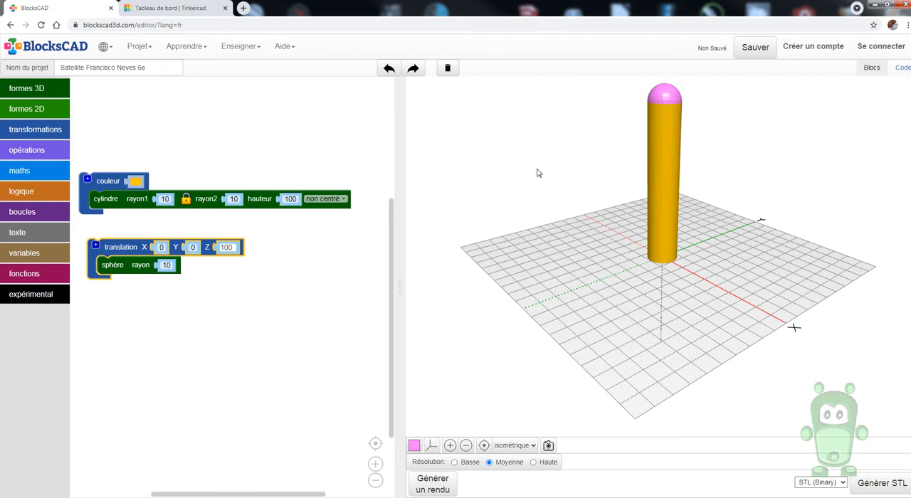
Insert an echelle block around the sphere inside the translation, set its Z factor to 2, and render the model
{"action": "left_click", "coordinate": [35, 130]}
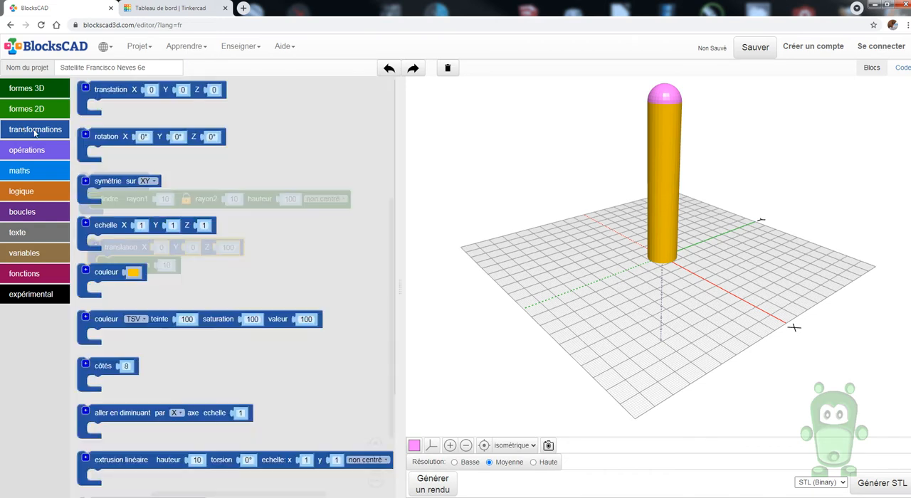
{"action": "left_click_drag", "start_coordinate": [115, 227], "coordinate": [163, 346]}
{"action": "mouse_move", "coordinate": [123, 265]}
{"action": "left_mouse_down"}
{"action": "mouse_move", "coordinate": [160, 366]}
{"action": "mouse_move", "coordinate": [136, 266]}
{"action": "left_mouse_up"}
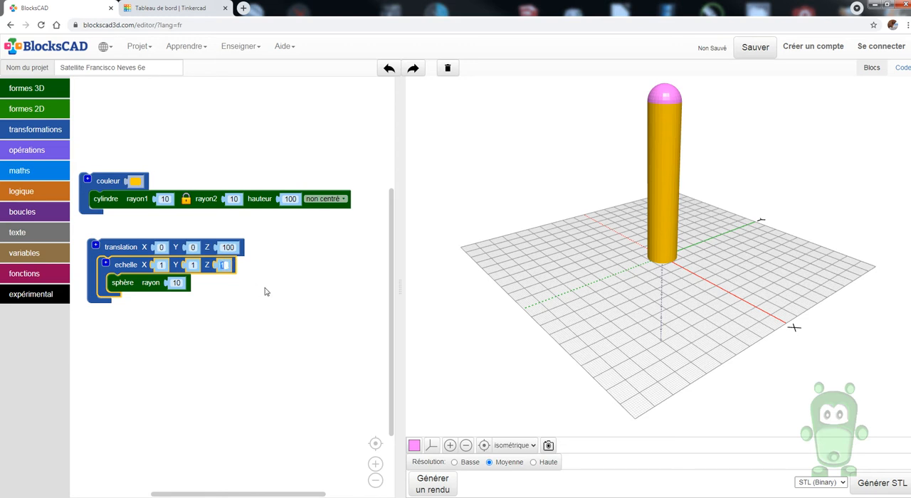
{"action": "left_click", "coordinate": [433, 485]}
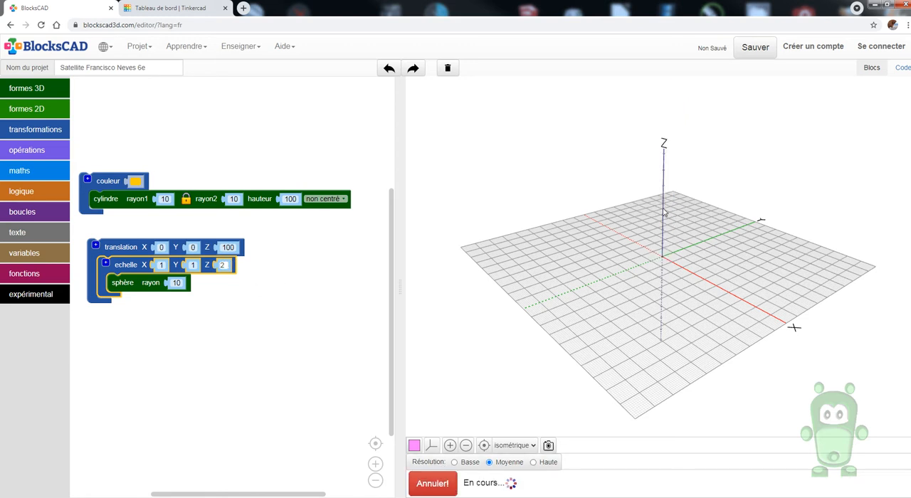
{"action": "mouse_move", "coordinate": [663, 218]}
{"action": "left_mouse_down"}
{"action": "mouse_move", "coordinate": [650, 200]}
{"action": "mouse_move", "coordinate": [712, 259]}
{"action": "mouse_move", "coordinate": [752, 266]}
{"action": "left_mouse_up"}
{"action": "scroll", "coordinate": [651, 200], "scroll_direction": "down", "scroll_amount": 3}
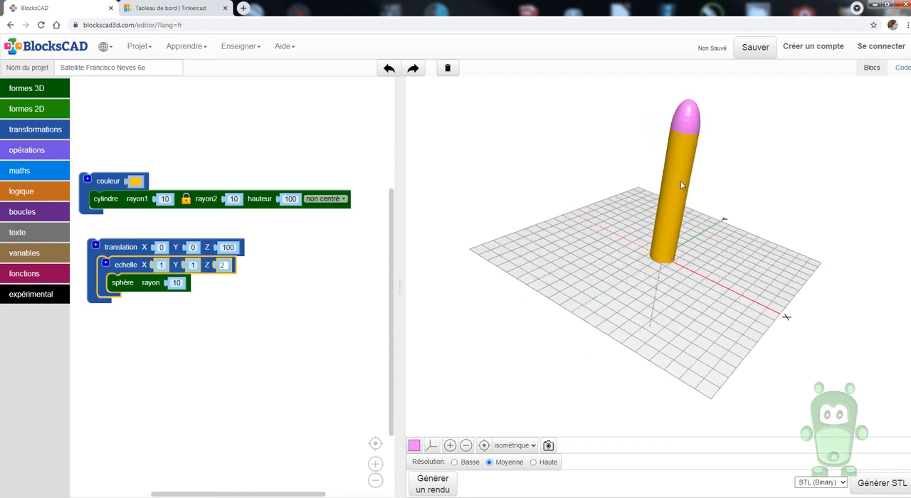
{"action": "scroll", "coordinate": [688, 102], "scroll_direction": "up", "scroll_amount": 1}
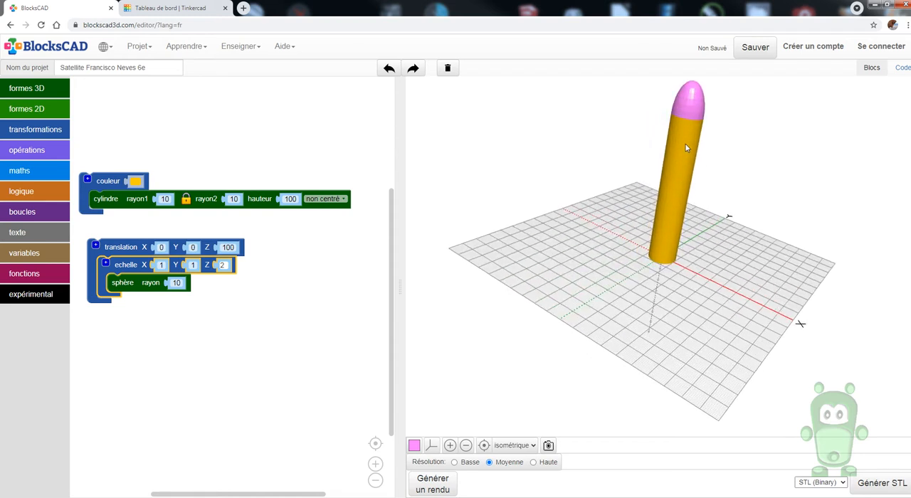
{"action": "mouse_move", "coordinate": [685, 145]}
{"action": "left_mouse_down"}
{"action": "mouse_move", "coordinate": [675, 112]}
{"action": "mouse_move", "coordinate": [628, 185]}
{"action": "left_mouse_up"}
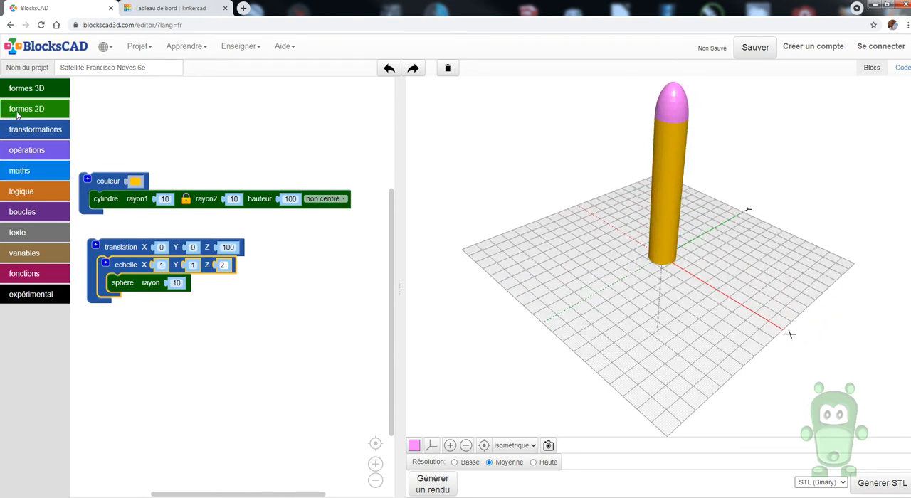
Wrap the sphere's translation group in a couleur block with the yellow-orange colour and render the model
{"action": "left_click", "coordinate": [35, 130]}
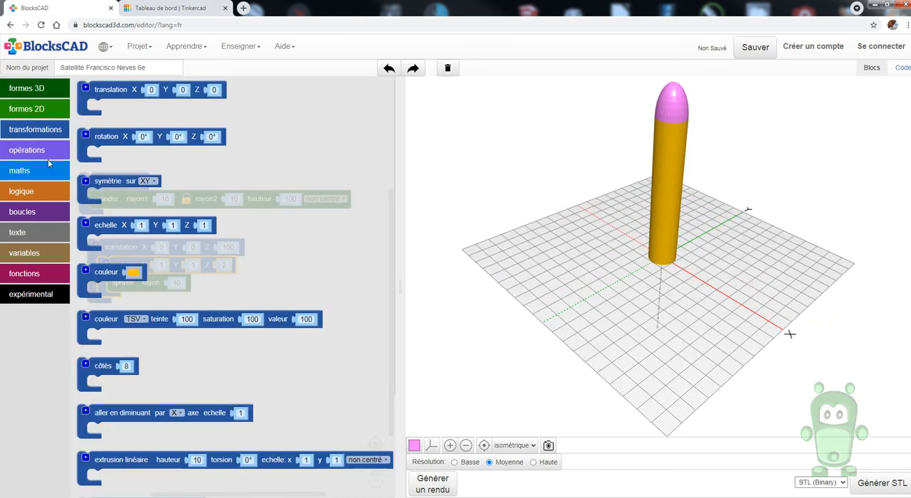
{"action": "left_click_drag", "start_coordinate": [105, 271], "coordinate": [199, 364]}
{"action": "left_click_drag", "start_coordinate": [125, 254], "coordinate": [224, 387]}
{"action": "left_click_drag", "start_coordinate": [201, 359], "coordinate": [136, 275]}
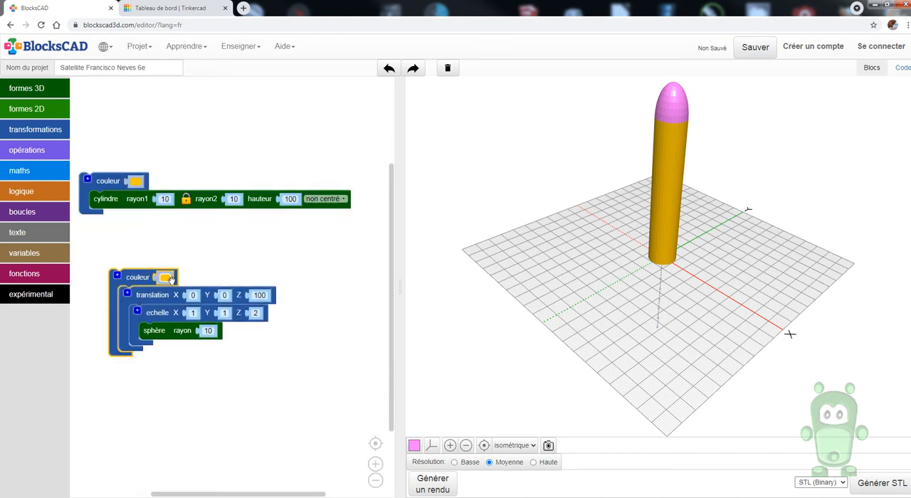
{"action": "left_click", "coordinate": [166, 278]}
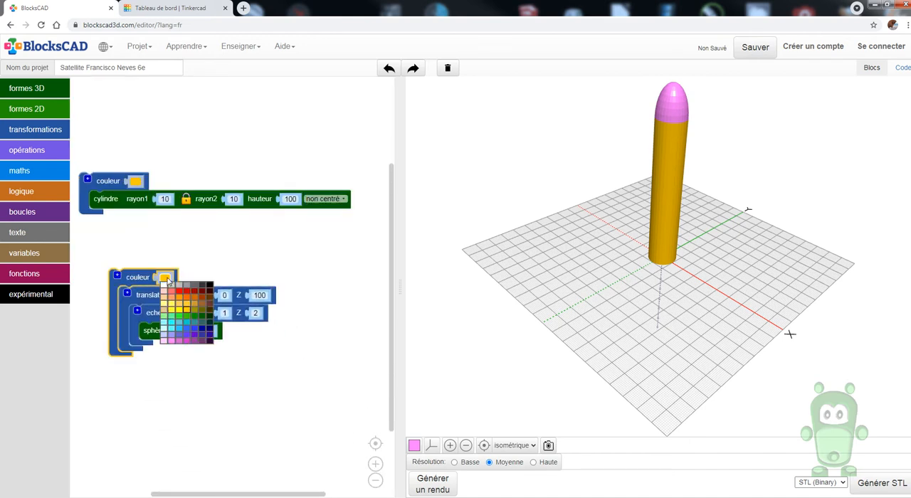
{"action": "left_click", "coordinate": [432, 484]}
{"action": "left_click_drag", "start_coordinate": [666, 253], "coordinate": [684, 201]}
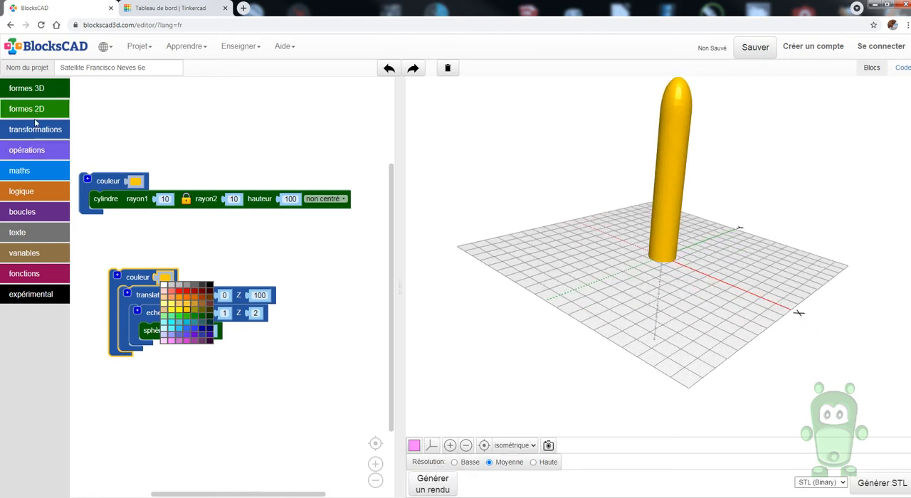
Combine the coloured cylinder and the coloured sphere group in a union block
{"action": "left_click", "coordinate": [36, 152]}
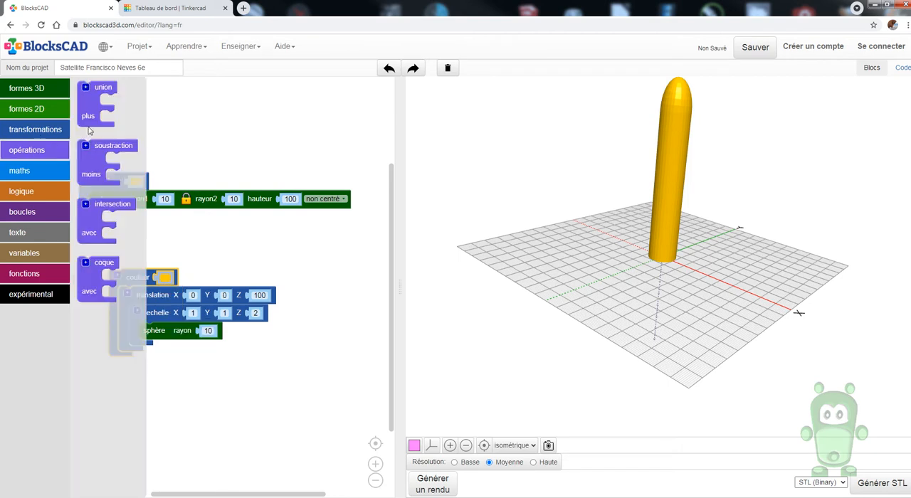
{"action": "left_click_drag", "start_coordinate": [91, 100], "coordinate": [116, 128]}
{"action": "left_click_drag", "start_coordinate": [97, 181], "coordinate": [150, 122]}
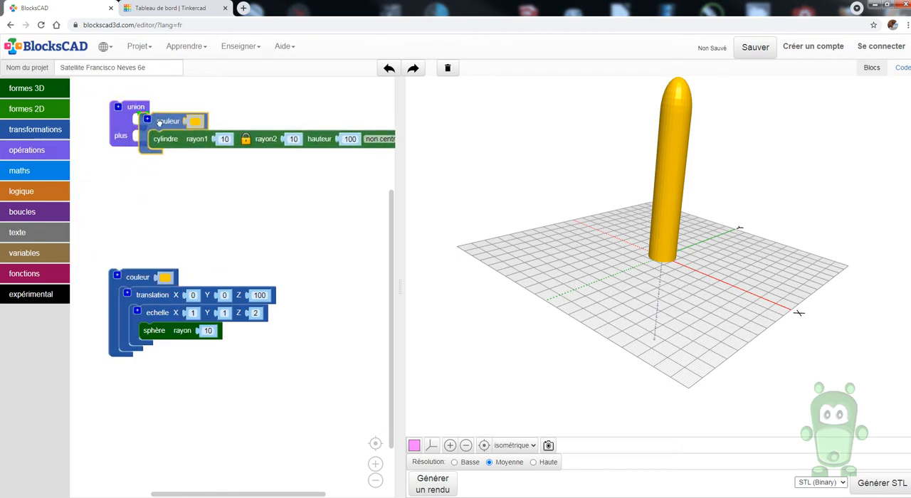
{"action": "left_click_drag", "start_coordinate": [127, 152], "coordinate": [111, 200]}
{"action": "mouse_move", "coordinate": [136, 290]}
{"action": "left_mouse_down"}
{"action": "mouse_move", "coordinate": [137, 225]}
{"action": "mouse_move", "coordinate": [137, 300]}
{"action": "mouse_move", "coordinate": [142, 216]}
{"action": "left_mouse_up"}
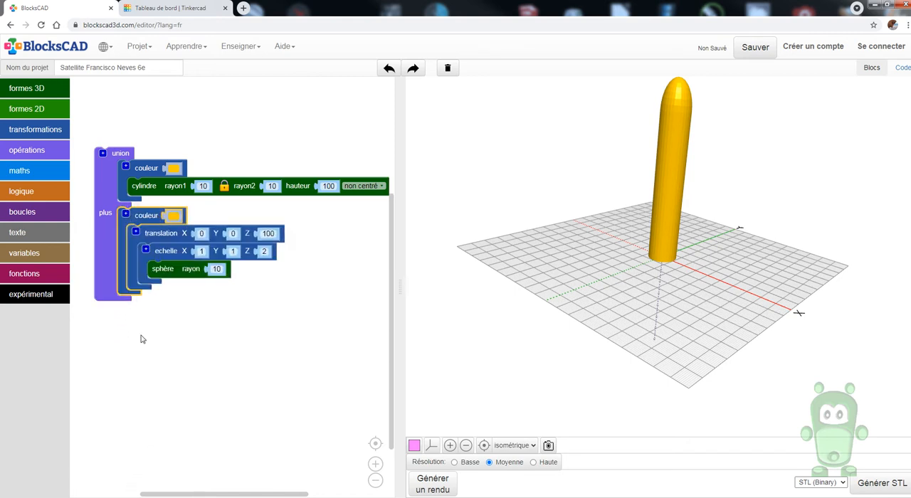
{"action": "left_click", "coordinate": [144, 316]}
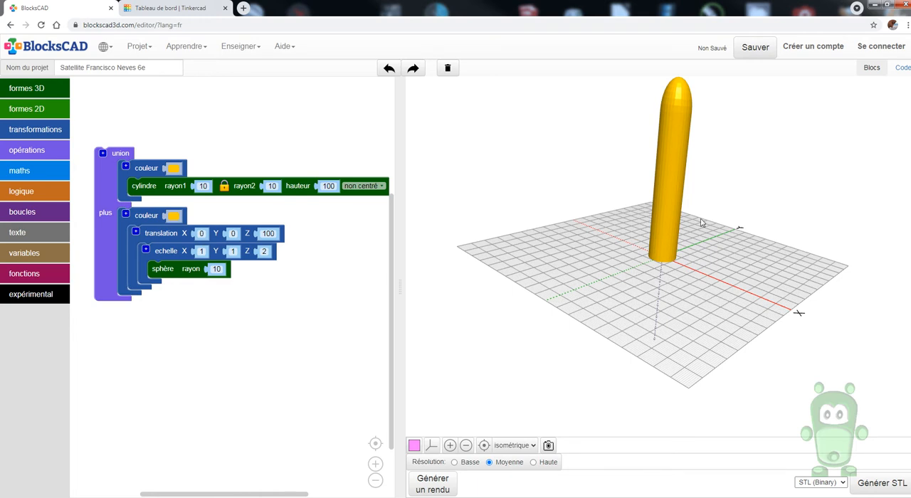
{"action": "left_click_drag", "start_coordinate": [662, 264], "coordinate": [661, 305]}
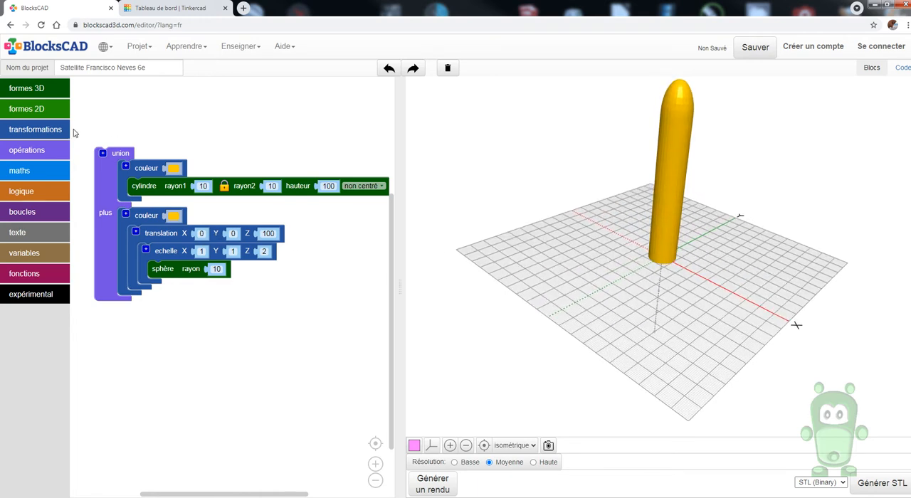
Add a separate non-centred cube block below the union, render the model, and inspect the cube at the cylinder's base
{"action": "left_click", "coordinate": [32, 89]}
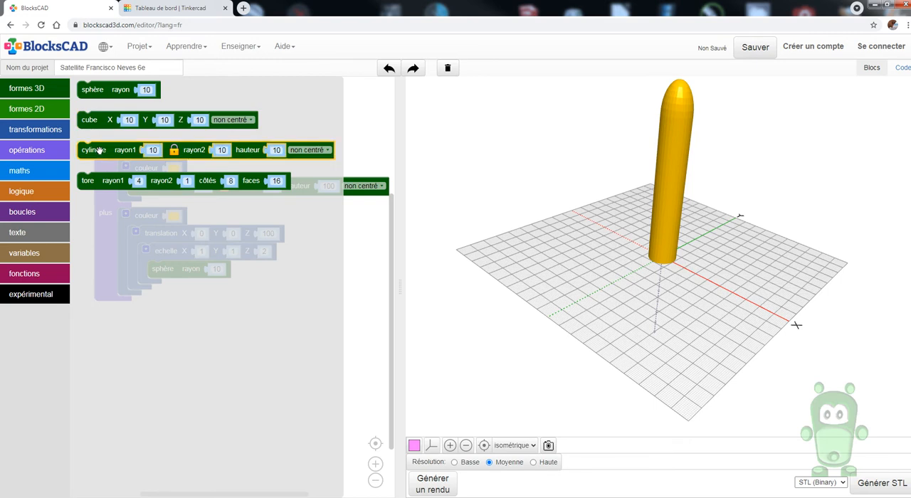
{"action": "left_click_drag", "start_coordinate": [91, 119], "coordinate": [114, 349]}
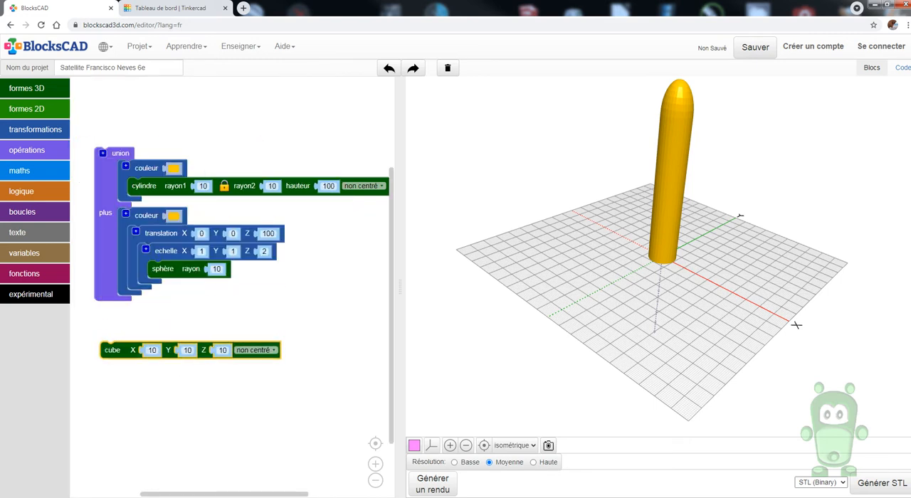
{"action": "left_click", "coordinate": [434, 484]}
{"action": "left_click_drag", "start_coordinate": [706, 265], "coordinate": [702, 372]}
{"action": "left_click_drag", "start_coordinate": [687, 309], "coordinate": [685, 359]}
{"action": "scroll", "coordinate": [685, 279], "scroll_direction": "up", "scroll_amount": 4}
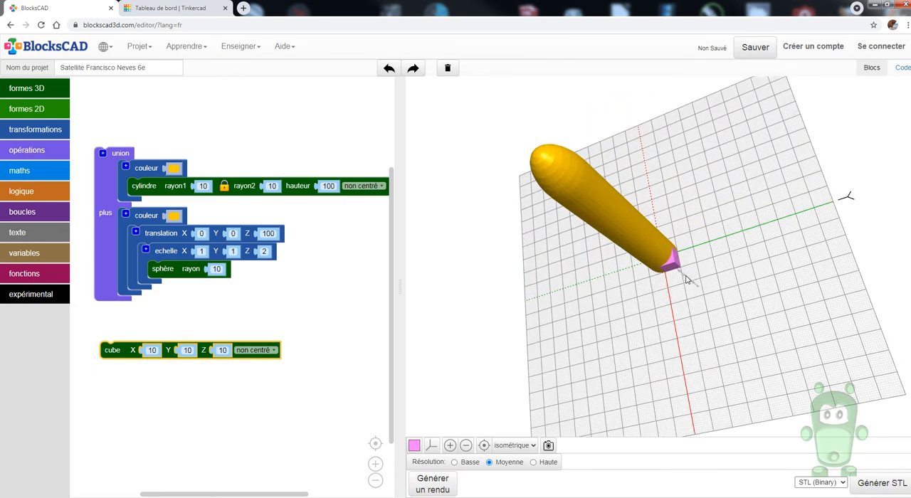
{"action": "scroll", "coordinate": [683, 268], "scroll_direction": "up", "scroll_amount": 5}
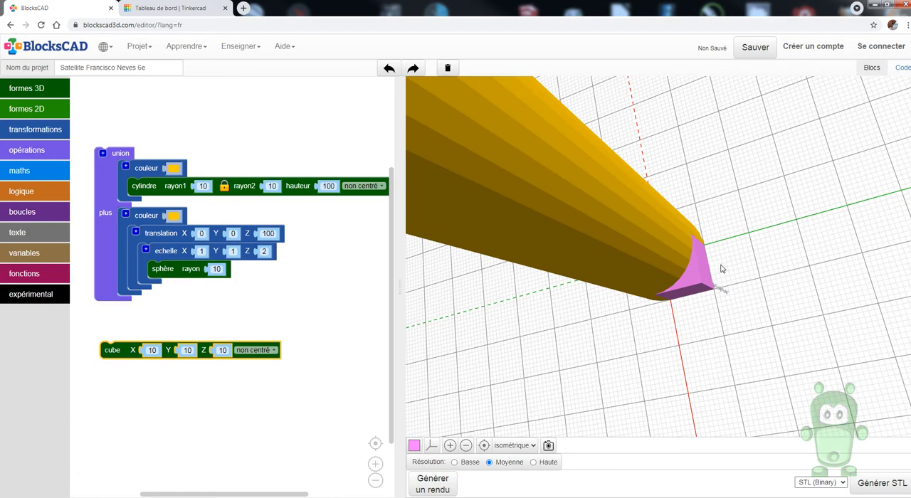
{"action": "left_click_drag", "start_coordinate": [720, 268], "coordinate": [733, 265]}
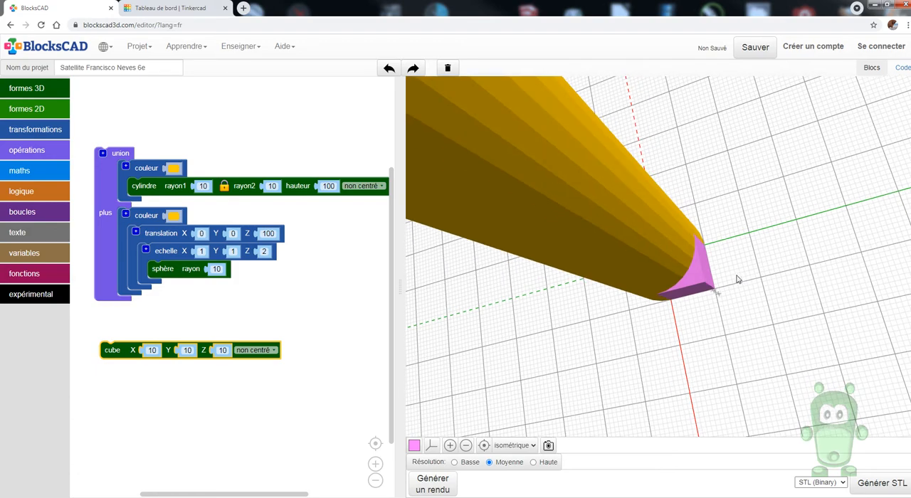
{"action": "left_click_drag", "start_coordinate": [864, 254], "coordinate": [701, 304]}
{"action": "scroll", "coordinate": [698, 263], "scroll_direction": "up", "scroll_amount": 5}
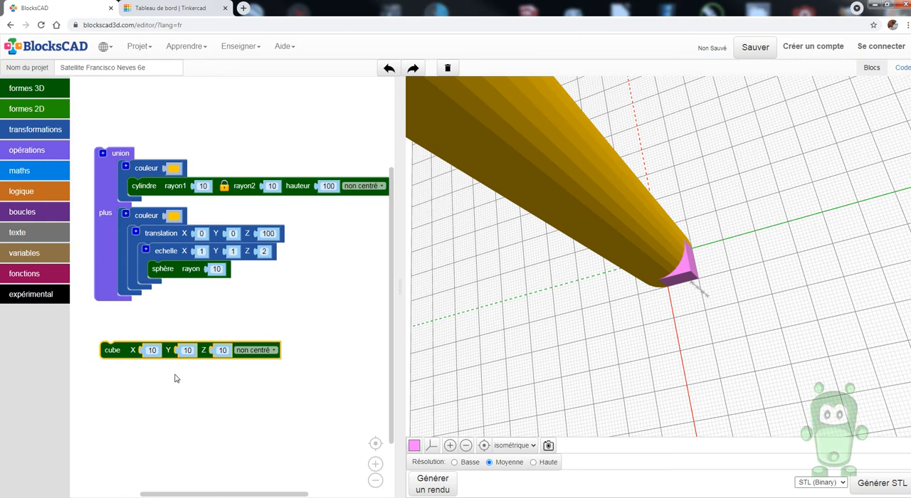
Set the cube's Y size to 40 and its X size to 4, and render the model
{"action": "left_click_drag", "start_coordinate": [113, 352], "coordinate": [126, 361]}
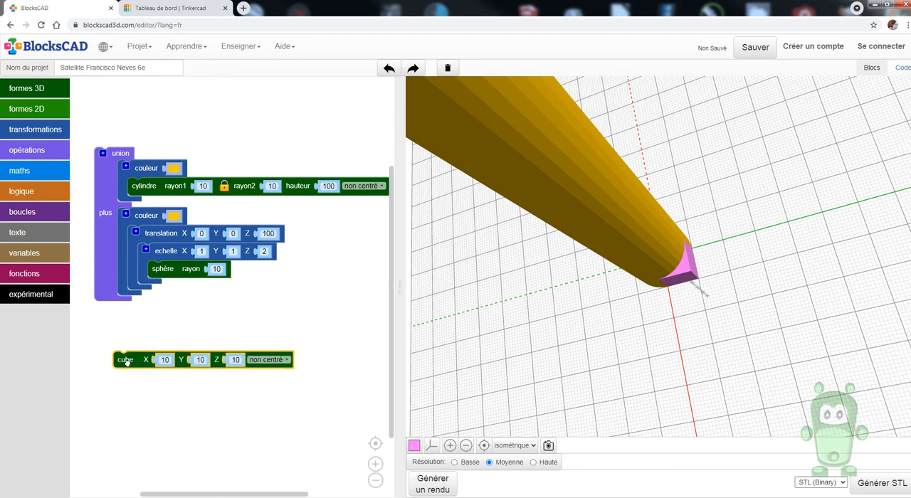
{"action": "left_click", "coordinate": [201, 360]}
{"action": "type", "text": "40"}
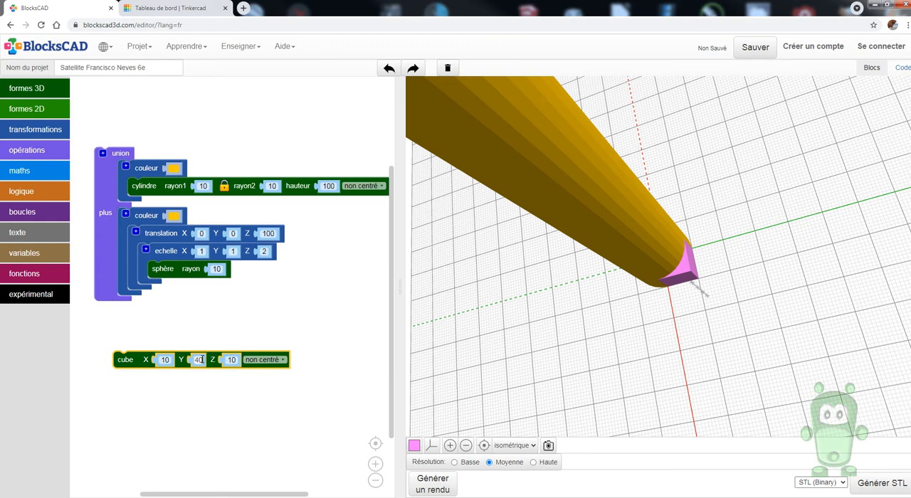
{"action": "left_click", "coordinate": [165, 359]}
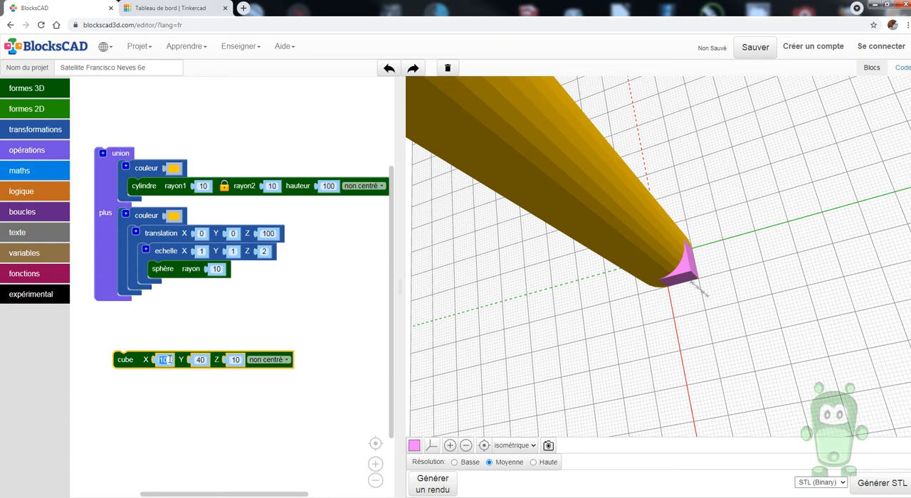
{"action": "type", "text": "4"}
{"action": "left_click", "coordinate": [425, 486]}
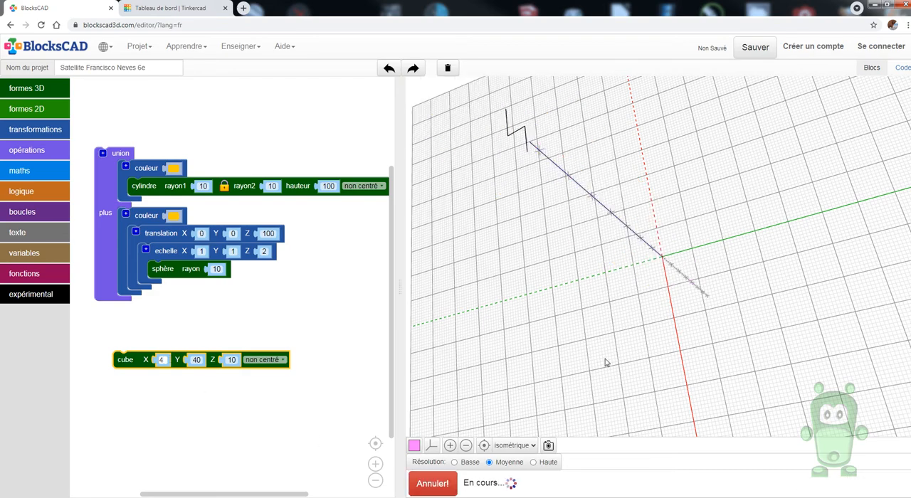
{"action": "left_click_drag", "start_coordinate": [719, 315], "coordinate": [750, 296]}
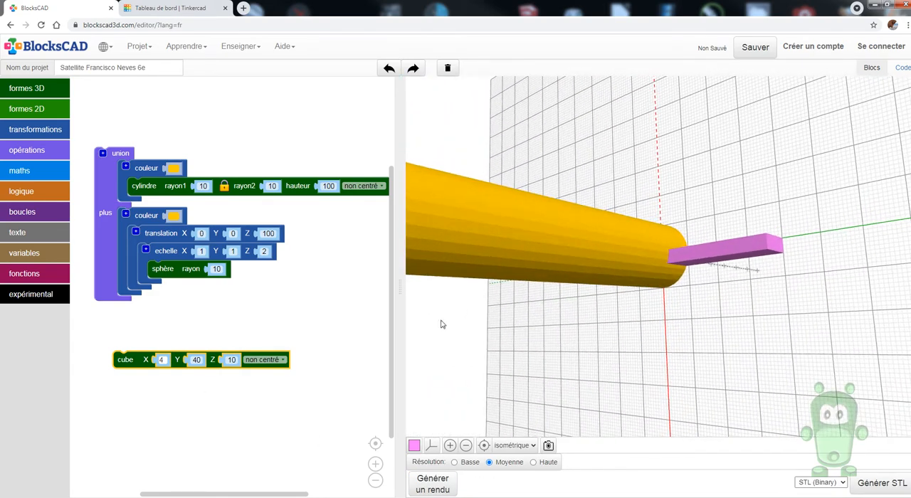
Wrap the cube in a translation block with X set to -2 and render the model
{"action": "left_click", "coordinate": [54, 130]}
{"action": "left_click_drag", "start_coordinate": [100, 92], "coordinate": [125, 344]}
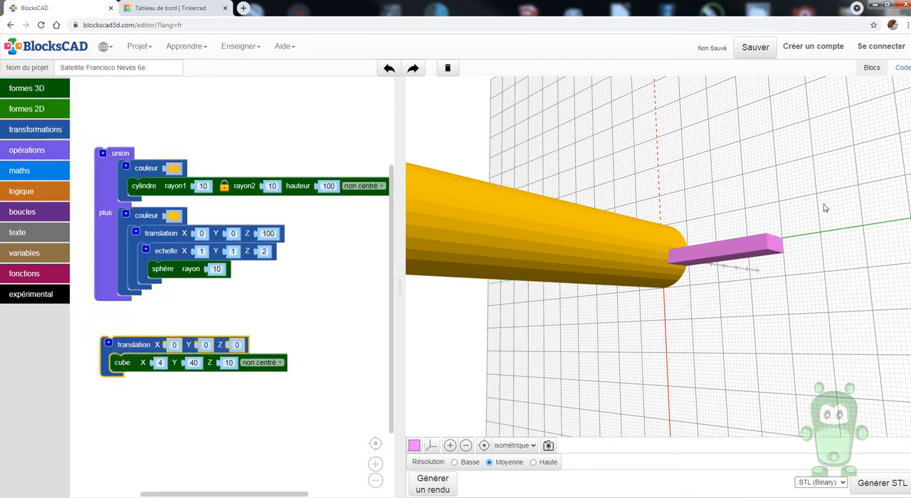
{"action": "left_click", "coordinate": [173, 345]}
{"action": "scroll", "coordinate": [562, 264], "scroll_direction": "down", "scroll_amount": 2}
{"action": "scroll", "coordinate": [562, 264], "scroll_direction": "down", "scroll_amount": 3}
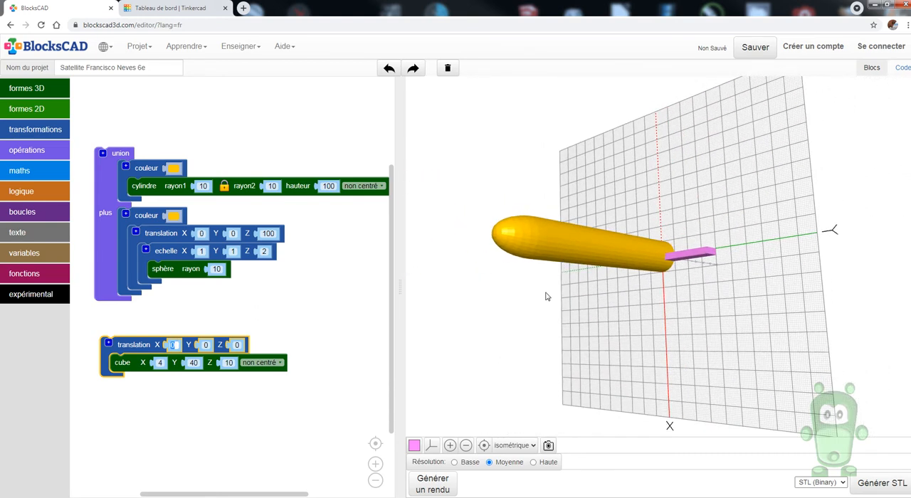
{"action": "scroll", "coordinate": [554, 314], "scroll_direction": "up", "scroll_amount": 1}
{"action": "scroll", "coordinate": [171, 343], "scroll_direction": "up", "scroll_amount": 2}
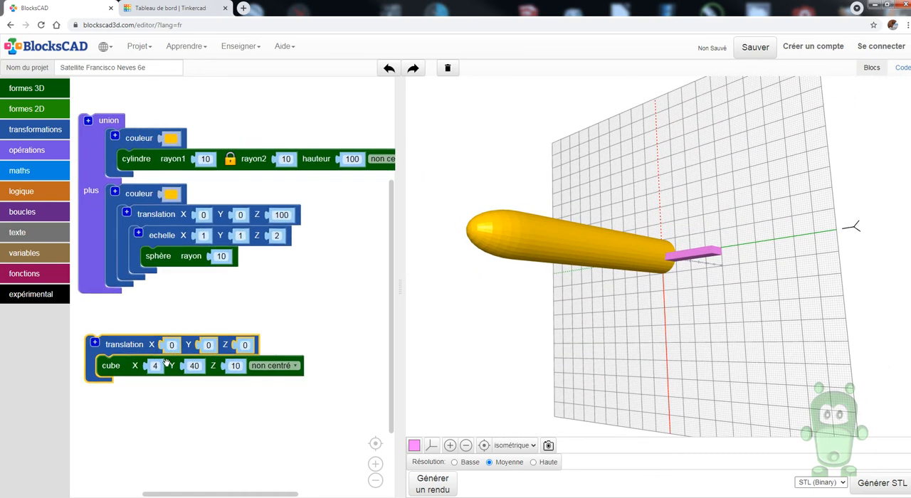
{"action": "left_click", "coordinate": [172, 344]}
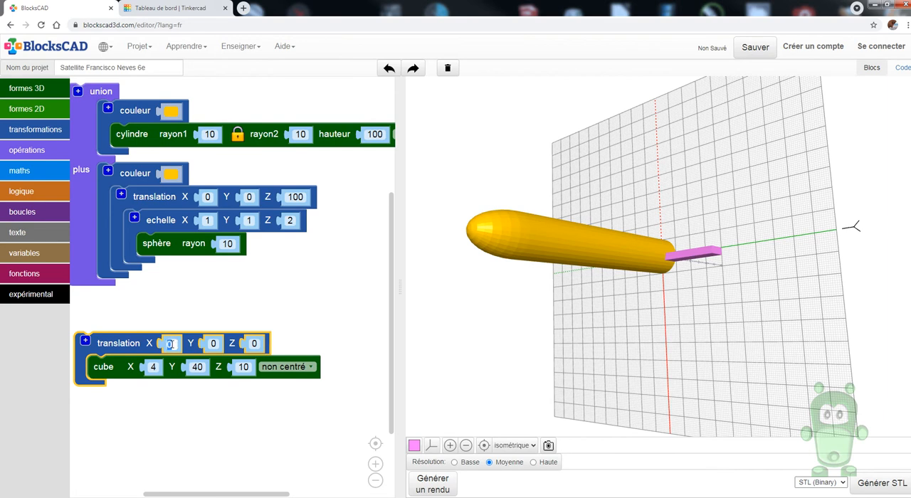
{"action": "type", "text": "-2"}
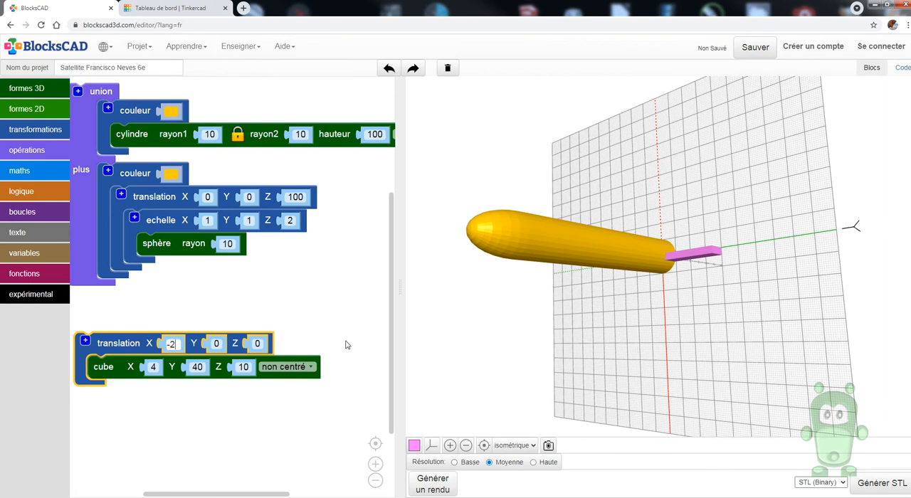
{"action": "left_click", "coordinate": [433, 483]}
{"action": "scroll", "coordinate": [701, 249], "scroll_direction": "up", "scroll_amount": 1}
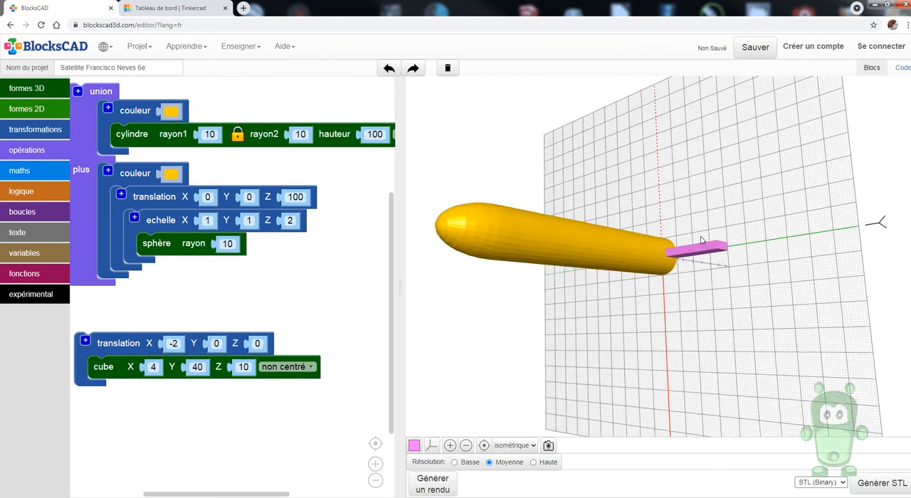
{"action": "left_click_drag", "start_coordinate": [701, 242], "coordinate": [681, 232]}
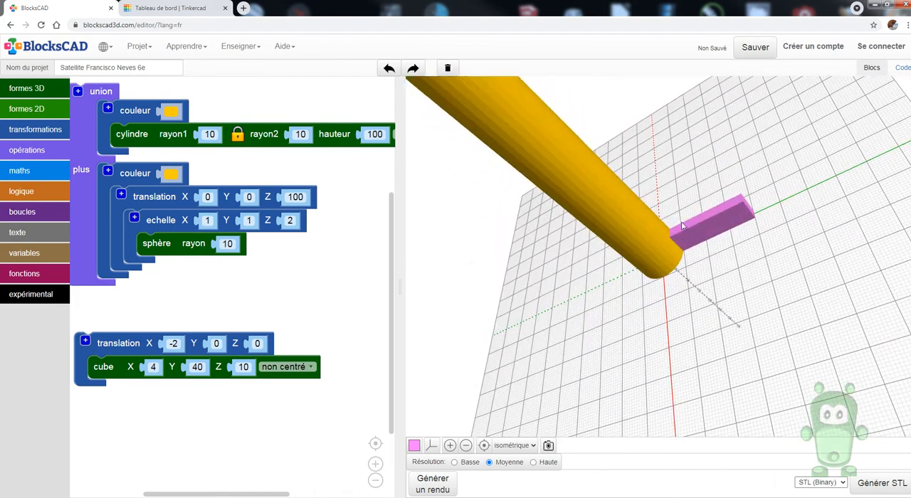
Set the cube's Z size to 50 and render the model to check the resulting fin
{"action": "left_click", "coordinate": [259, 344]}
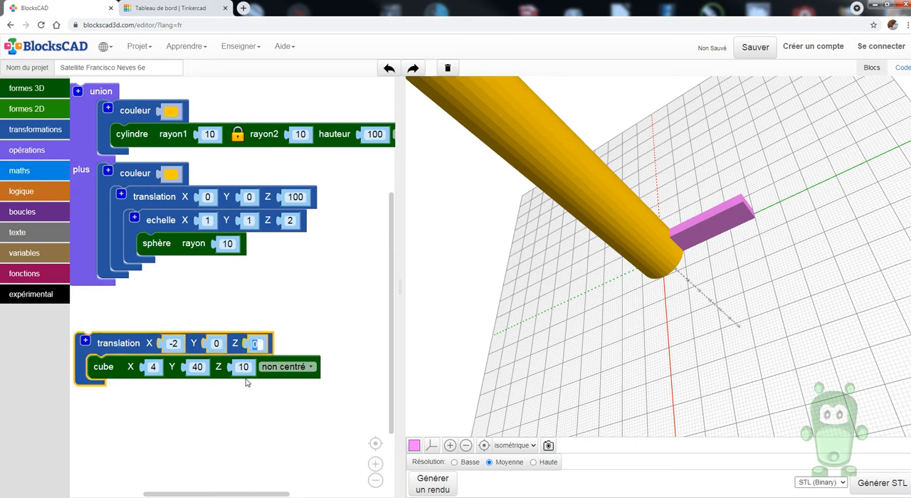
{"action": "left_click", "coordinate": [242, 367]}
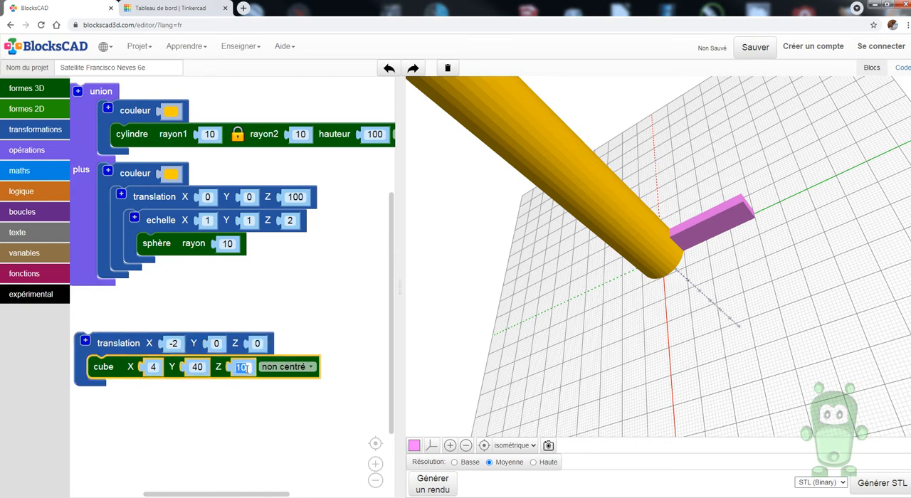
{"action": "type", "text": "50"}
{"action": "left_click", "coordinate": [334, 467]}
{"action": "left_click", "coordinate": [434, 484]}
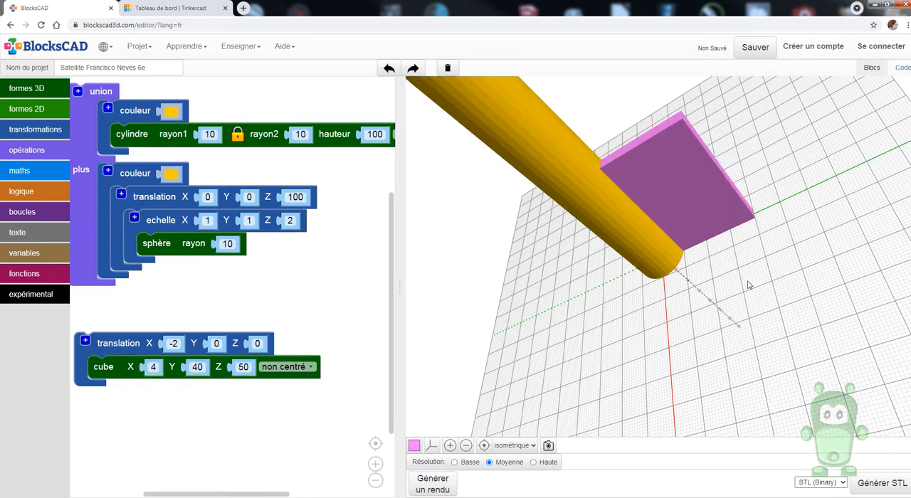
{"action": "left_click_drag", "start_coordinate": [772, 310], "coordinate": [657, 271]}
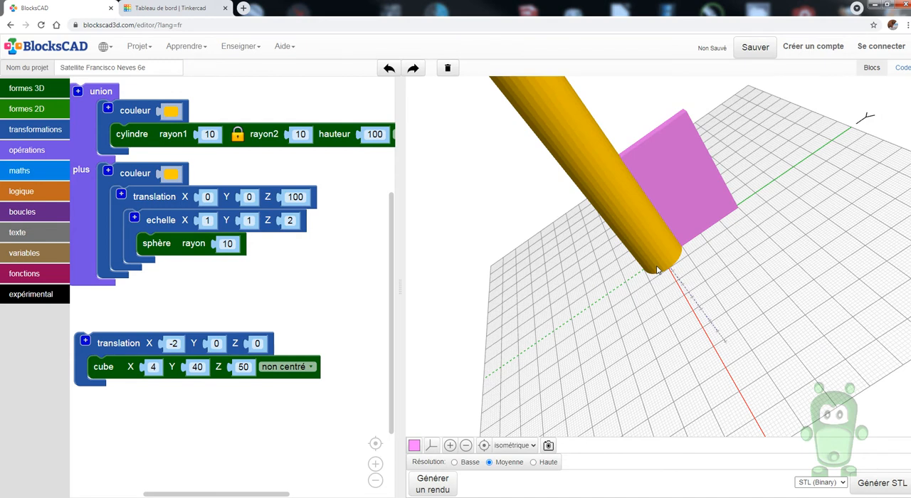
Duplicate the cube's translation group, place the copy below the original, and render the model
{"action": "left_click_drag", "start_coordinate": [121, 361], "coordinate": [137, 348]}
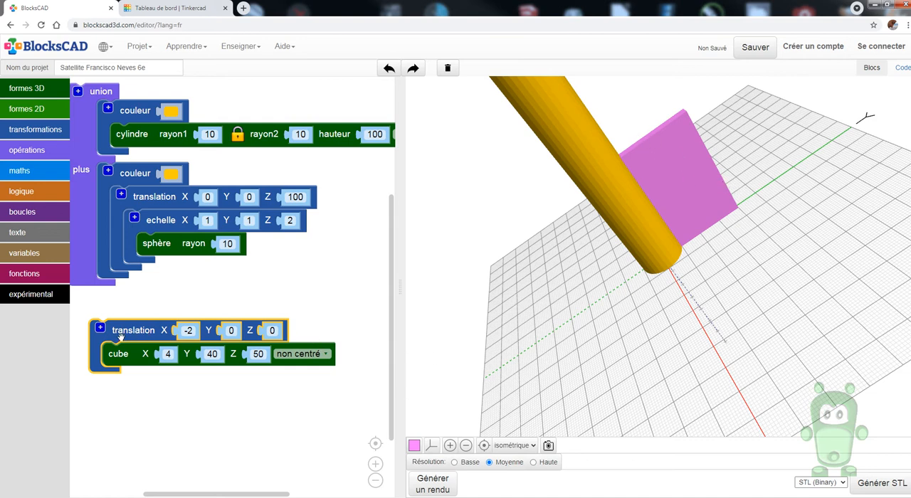
{"action": "left_click_drag", "start_coordinate": [121, 337], "coordinate": [141, 315]}
{"action": "right_click", "coordinate": [141, 313]}
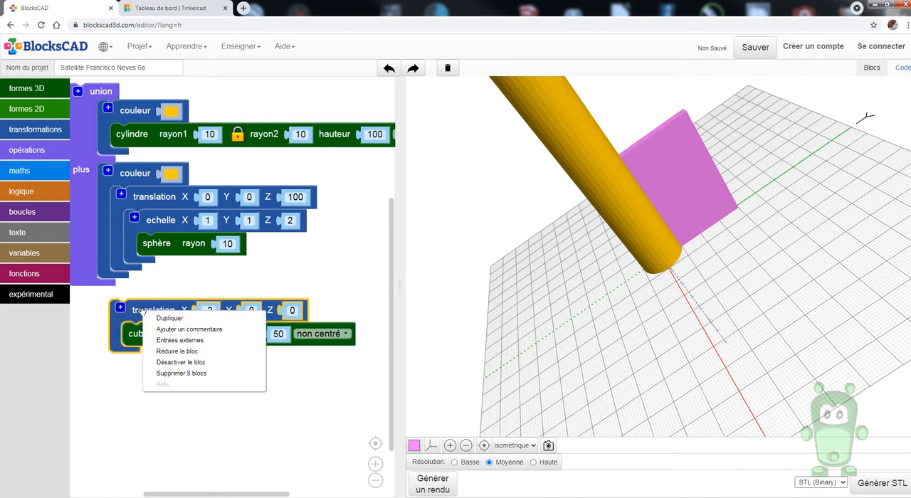
{"action": "left_click", "coordinate": [161, 318]}
{"action": "left_click_drag", "start_coordinate": [166, 364], "coordinate": [136, 384]}
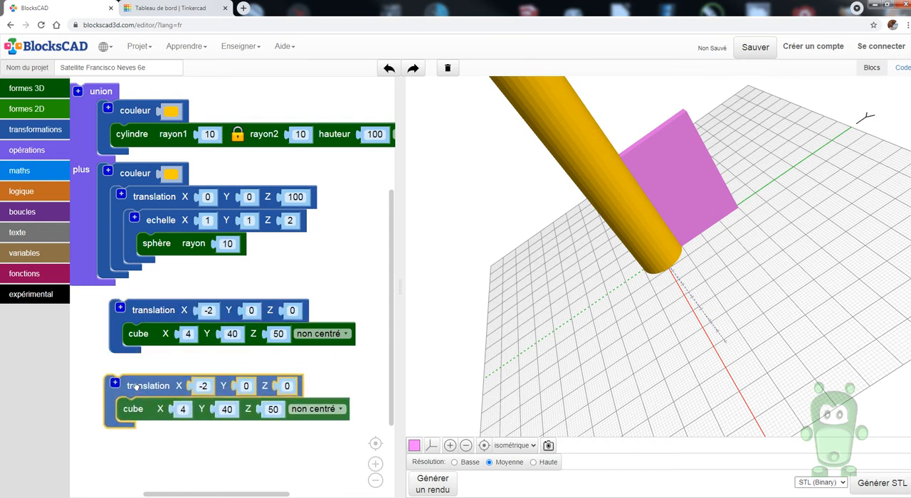
{"action": "left_click", "coordinate": [438, 485]}
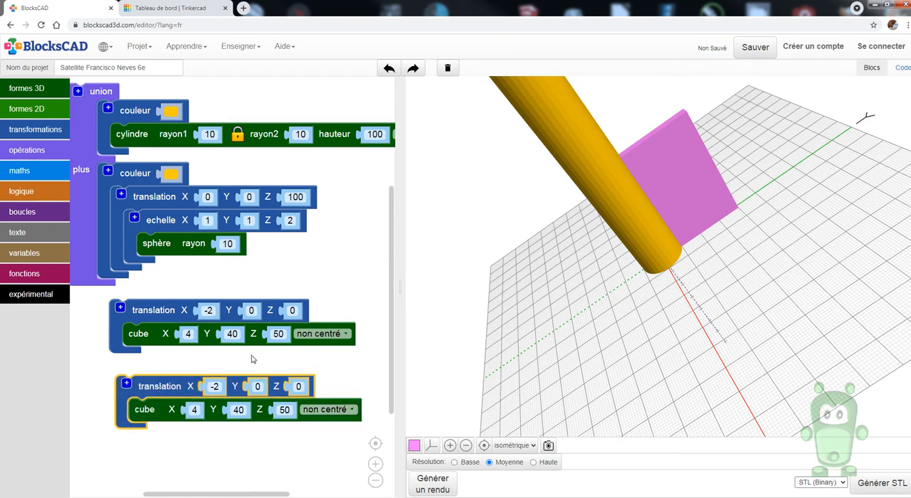
Wrap the duplicated translation group in a rotation block with X set to 30° and render the model
{"action": "left_click", "coordinate": [24, 131]}
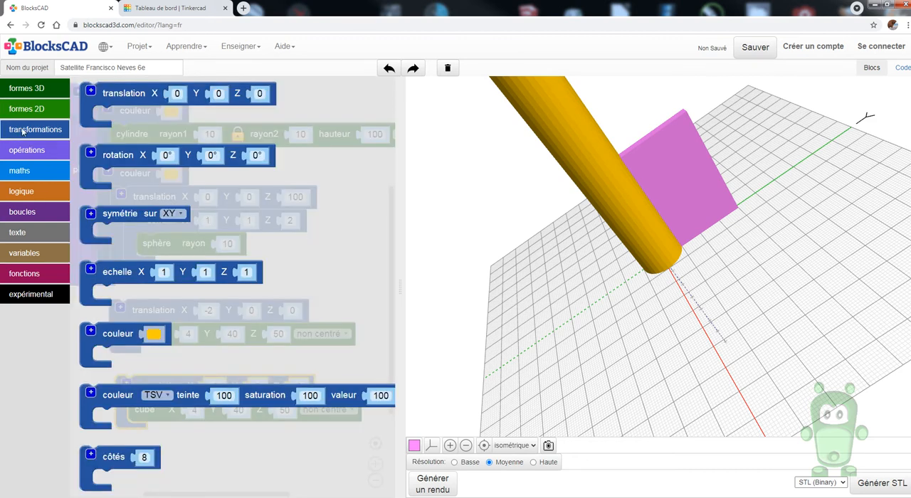
{"action": "left_click_drag", "start_coordinate": [98, 154], "coordinate": [133, 362]}
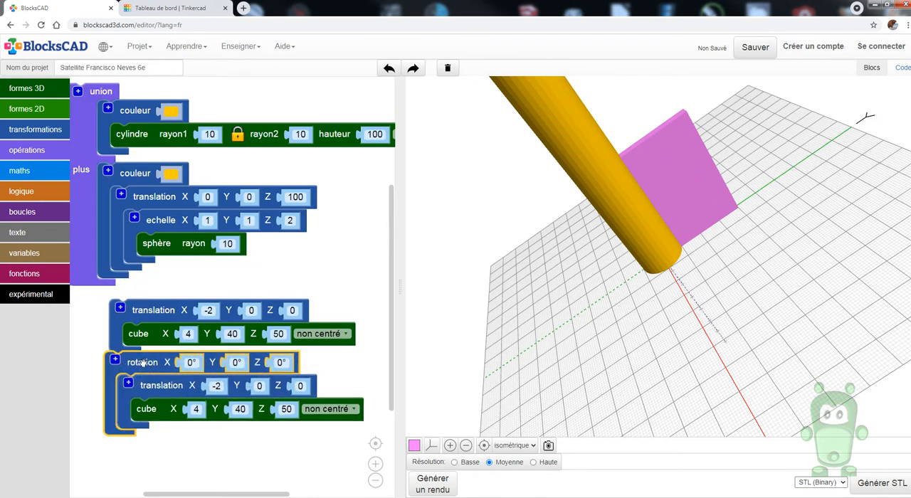
{"action": "left_click_drag", "start_coordinate": [146, 363], "coordinate": [153, 384]}
{"action": "left_click", "coordinate": [197, 384]}
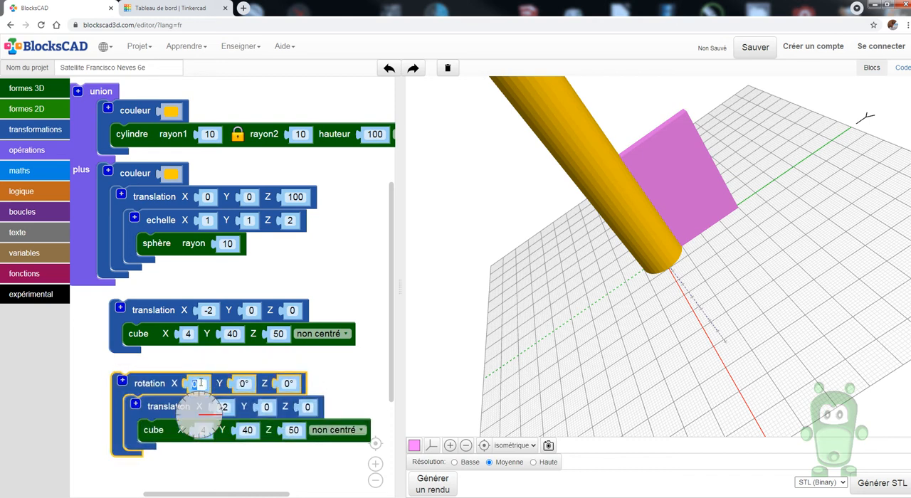
{"action": "type", "text": "30"}
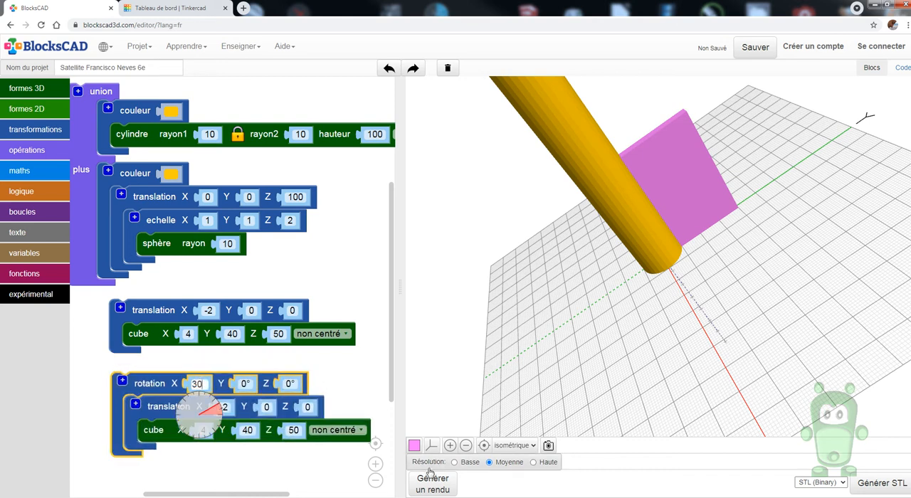
{"action": "left_click", "coordinate": [431, 475]}
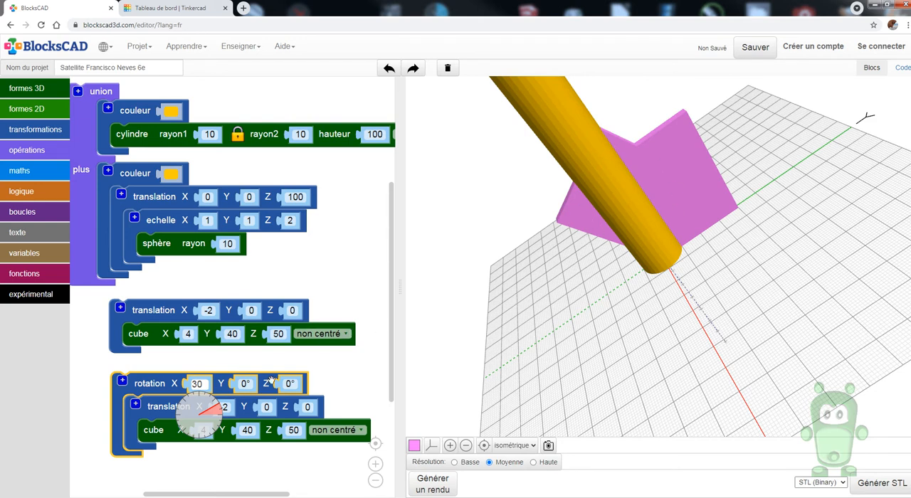
{"action": "left_click", "coordinate": [328, 375]}
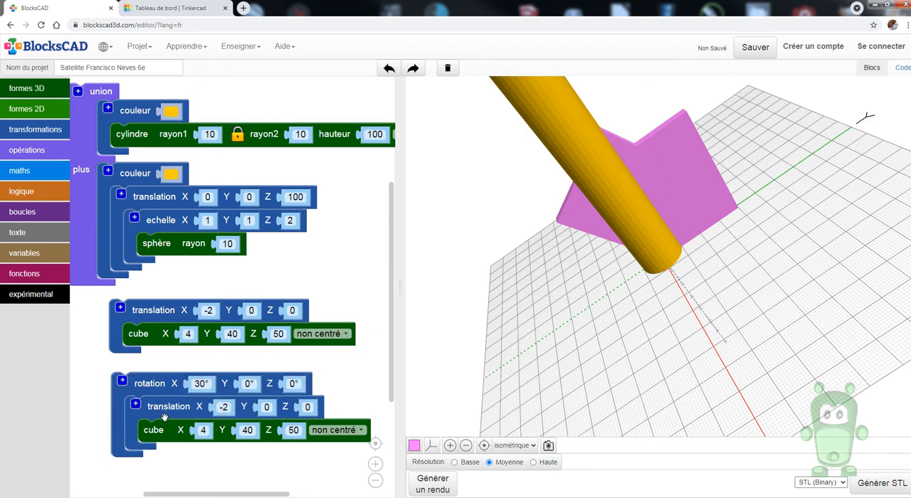
Nest the duplicate cube's rotation inside its translation block, set the translation's Y to 20, and render the model
{"action": "left_click_drag", "start_coordinate": [164, 429], "coordinate": [120, 375]}
{"action": "left_click", "coordinate": [429, 480]}
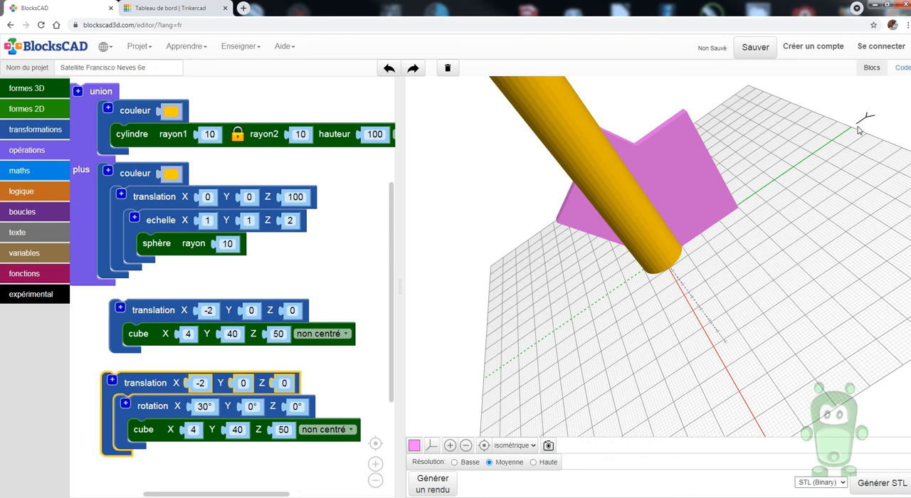
{"action": "left_click", "coordinate": [242, 383]}
{"action": "type", "text": "20"}
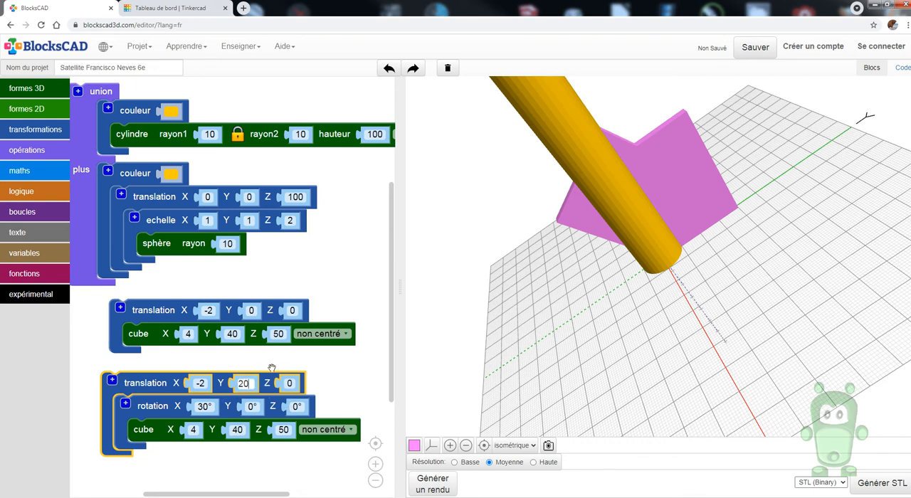
{"action": "left_click", "coordinate": [432, 484]}
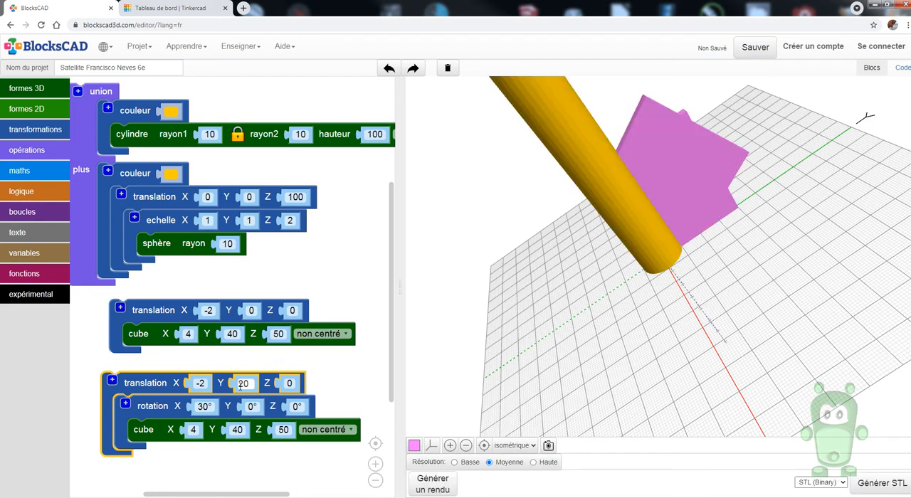
Set the rotated cube's translation Y to 40 and render the model
{"action": "left_click_drag", "start_coordinate": [249, 383], "coordinate": [230, 383]}
{"action": "type", "text": "40"}
{"action": "left_click", "coordinate": [432, 487]}
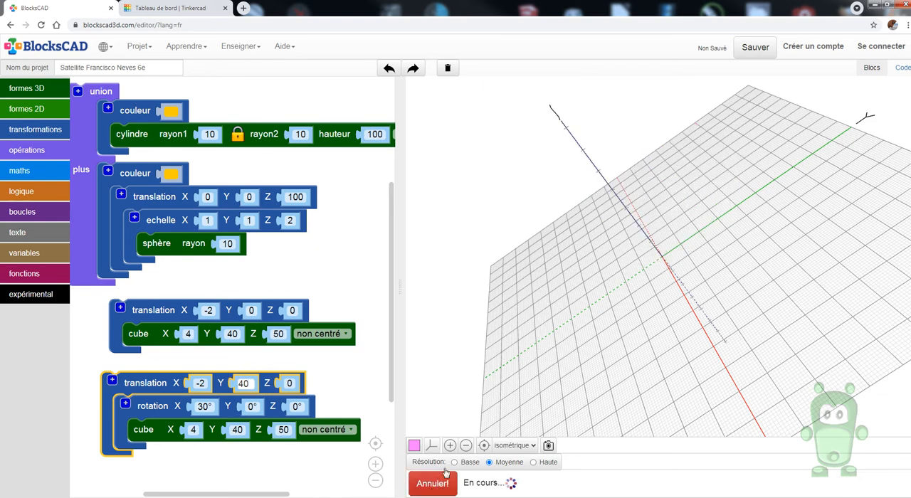
{"action": "left_click_drag", "start_coordinate": [722, 263], "coordinate": [701, 218]}
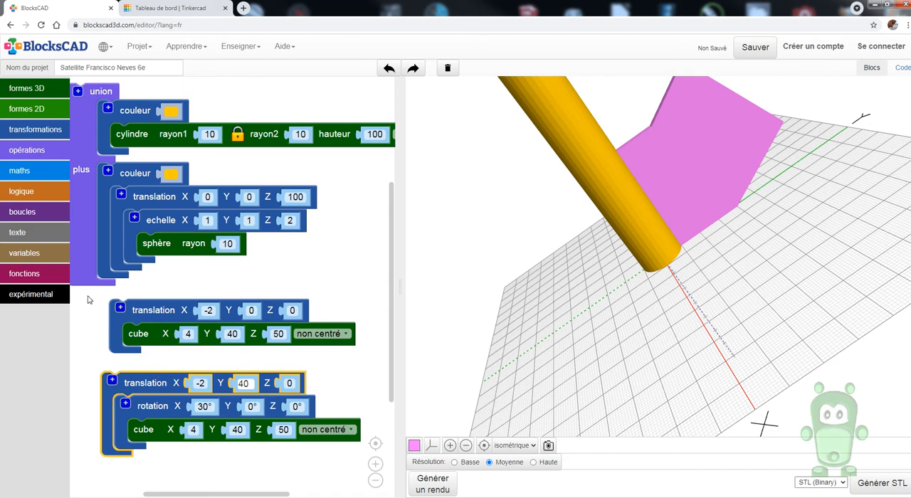
Subtract the rotated cube's translation group from the first cube's translation group with a subtraction block, and render the model
{"action": "left_click", "coordinate": [45, 148]}
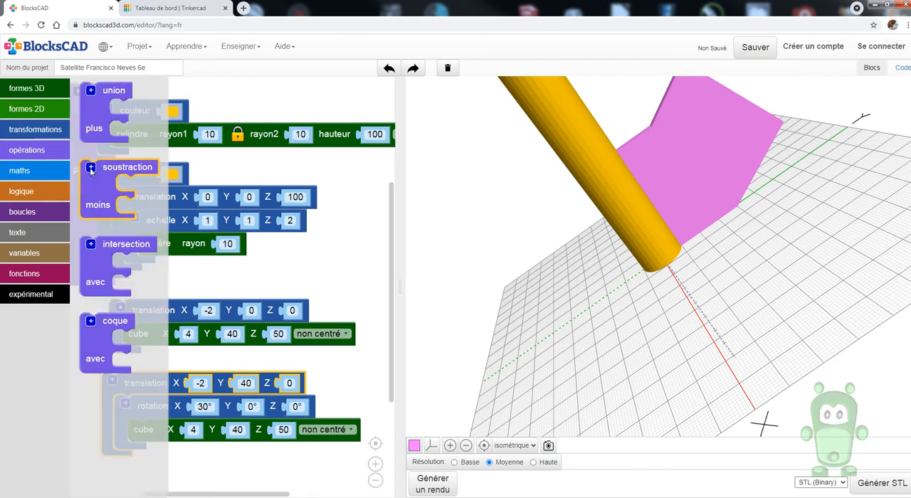
{"action": "left_click_drag", "start_coordinate": [95, 200], "coordinate": [98, 336]}
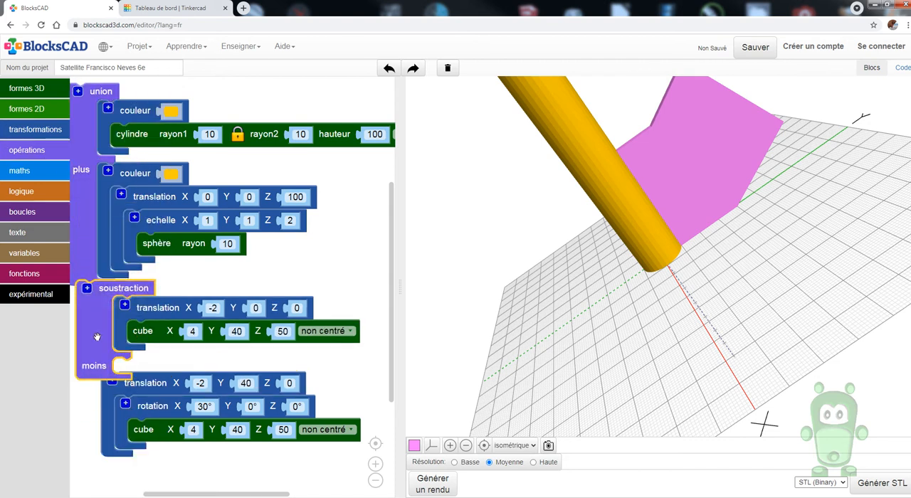
{"action": "left_click_drag", "start_coordinate": [135, 382], "coordinate": [141, 365]}
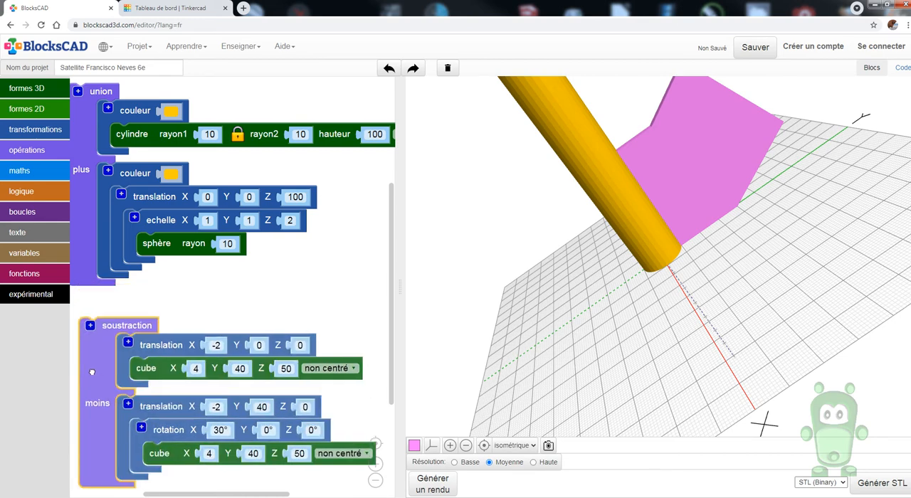
{"action": "left_click", "coordinate": [433, 484]}
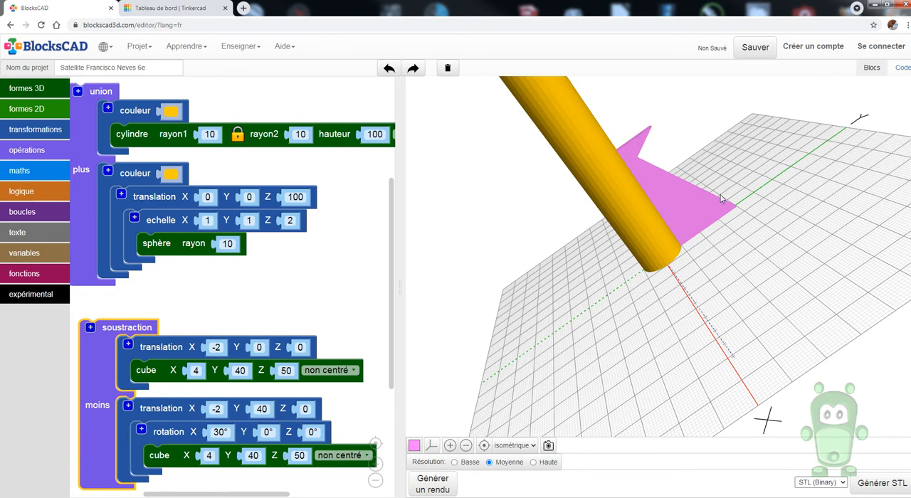
Set the subtracted cube's translation Z to 10 and render the model to check the fin shape
{"action": "left_click", "coordinate": [304, 409]}
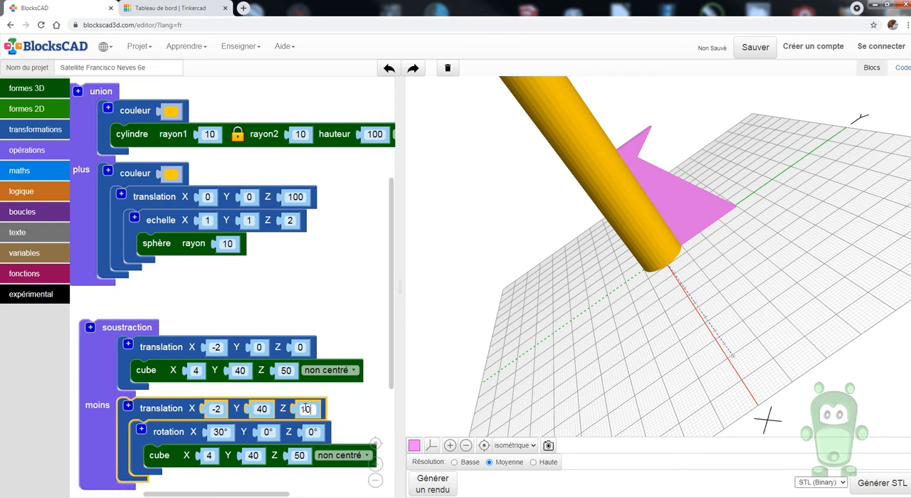
{"action": "left_click", "coordinate": [433, 483]}
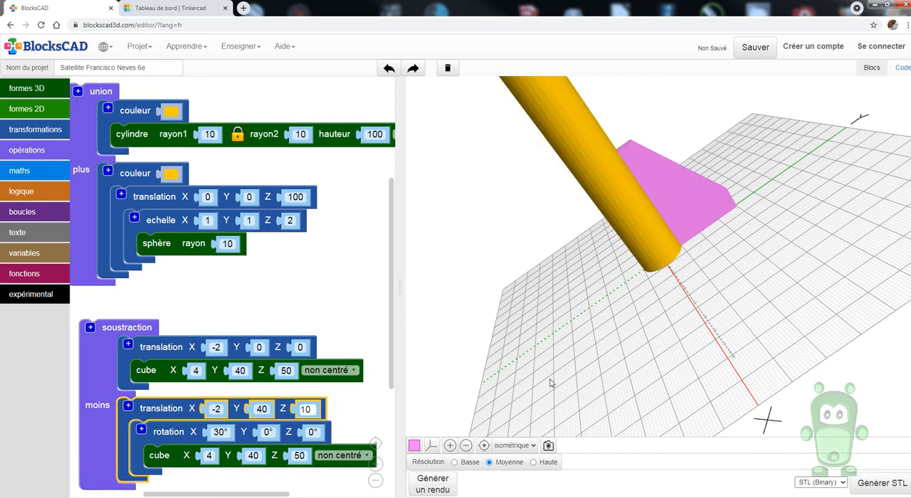
{"action": "left_click_drag", "start_coordinate": [682, 290], "coordinate": [610, 379]}
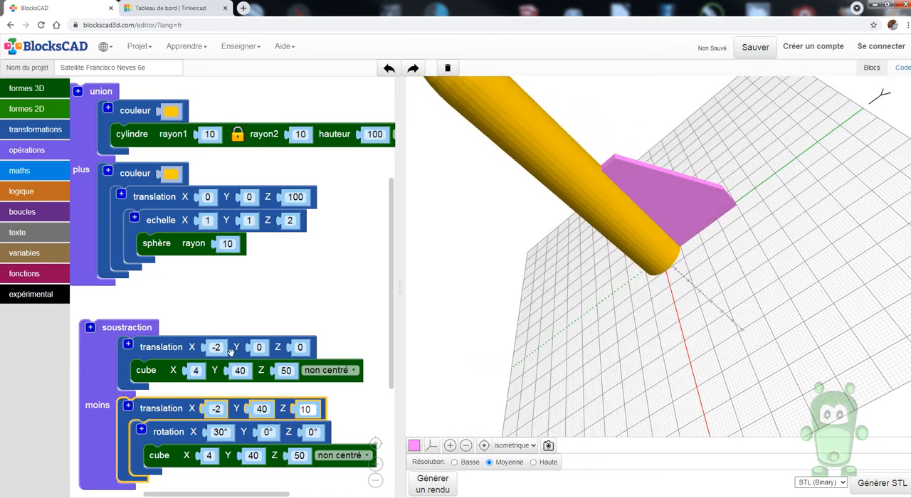
Move the fin's subtraction group clear of the union group and add an empty rotation block below it
{"action": "left_click_drag", "start_coordinate": [90, 345], "coordinate": [141, 348]}
{"action": "left_click_drag", "start_coordinate": [91, 319], "coordinate": [121, 297]}
{"action": "scroll", "coordinate": [120, 298], "scroll_direction": "down", "scroll_amount": 3}
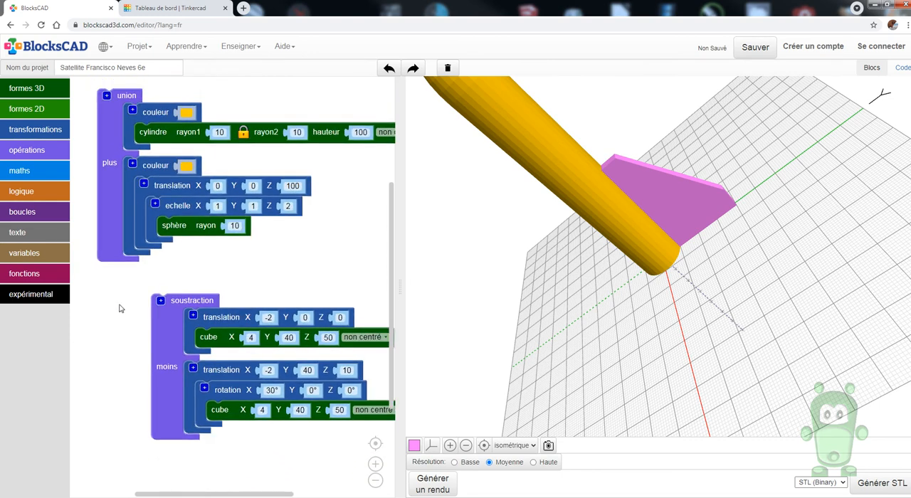
{"action": "left_click", "coordinate": [46, 135]}
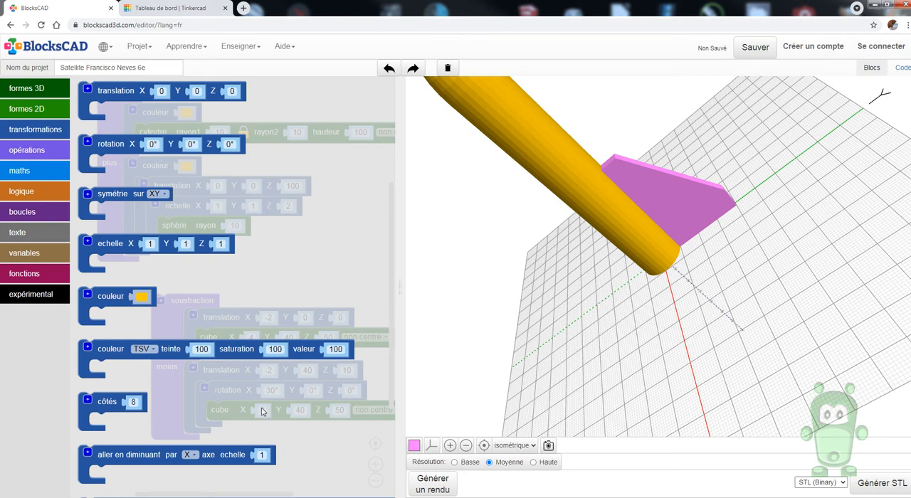
{"action": "left_click_drag", "start_coordinate": [100, 145], "coordinate": [125, 485]}
Duplicate the fin's subtraction group and nest the copy inside the empty rotation block
{"action": "right_click", "coordinate": [168, 320]}
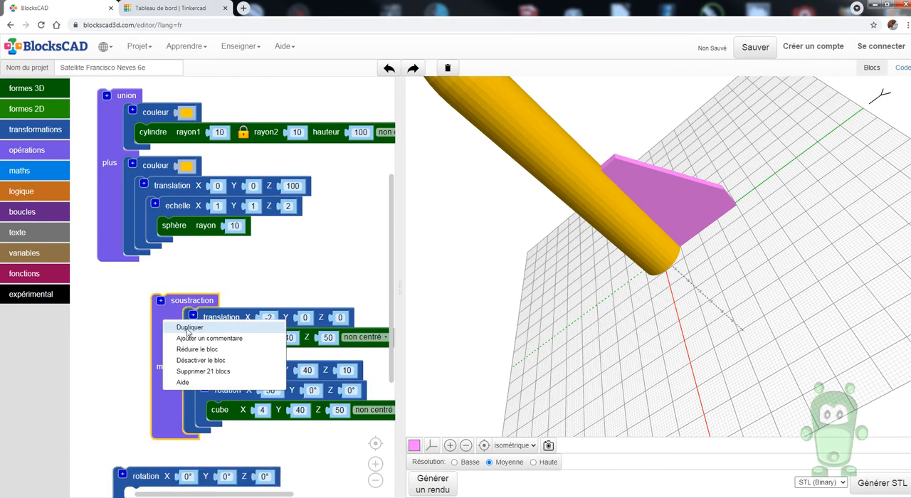
{"action": "left_click", "coordinate": [188, 328]}
{"action": "left_click_drag", "start_coordinate": [144, 297], "coordinate": [215, 213]}
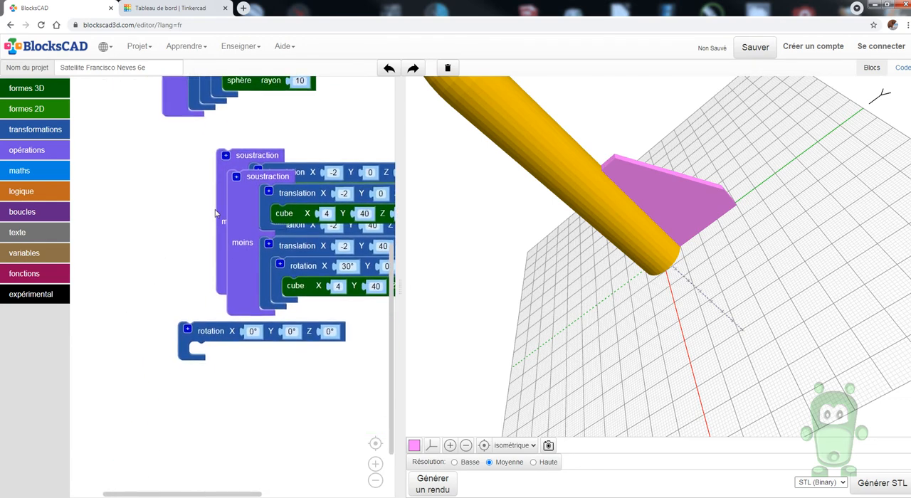
{"action": "left_click_drag", "start_coordinate": [201, 332], "coordinate": [201, 394]}
{"action": "left_click_drag", "start_coordinate": [243, 235], "coordinate": [206, 458]}
{"action": "left_click_drag", "start_coordinate": [213, 403], "coordinate": [133, 295]}
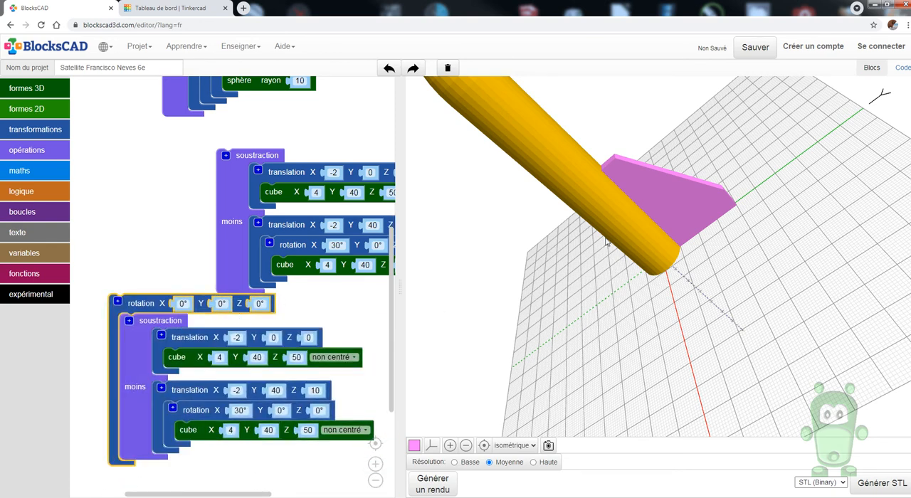
Set the second fin's outer rotation Z to 120° and render the model to check both fins
{"action": "left_click", "coordinate": [261, 303]}
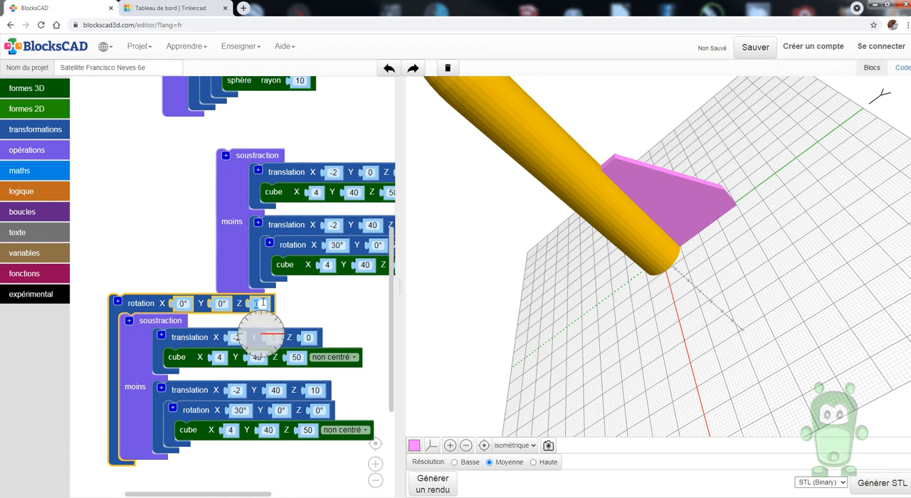
{"action": "type", "text": "120"}
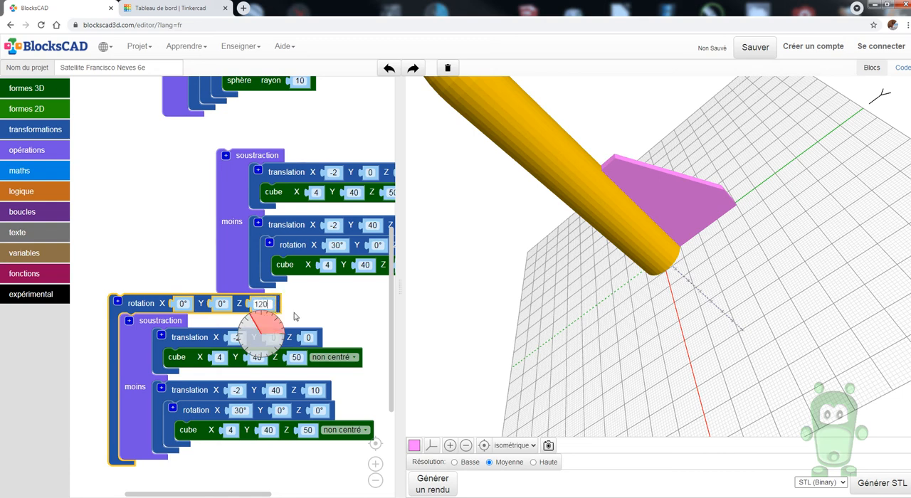
{"action": "left_click", "coordinate": [346, 315]}
{"action": "left_click", "coordinate": [432, 484]}
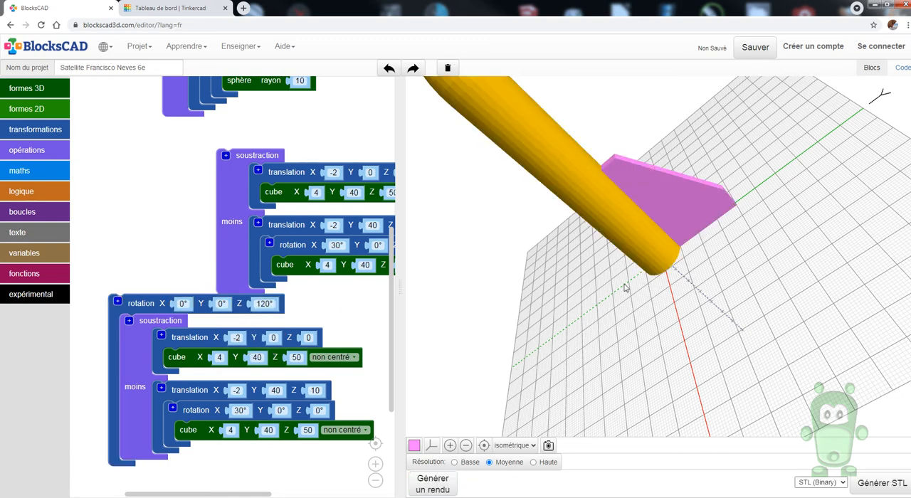
{"action": "left_click_drag", "start_coordinate": [712, 334], "coordinate": [616, 199]}
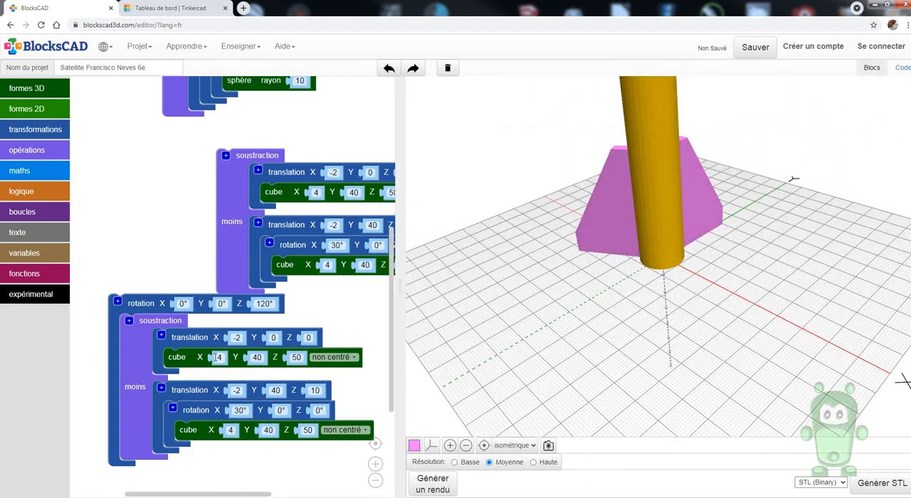
Duplicate the second fin's rotation group and place the copy beside the original in the workspace
{"action": "left_click_drag", "start_coordinate": [150, 304], "coordinate": [306, 337]}
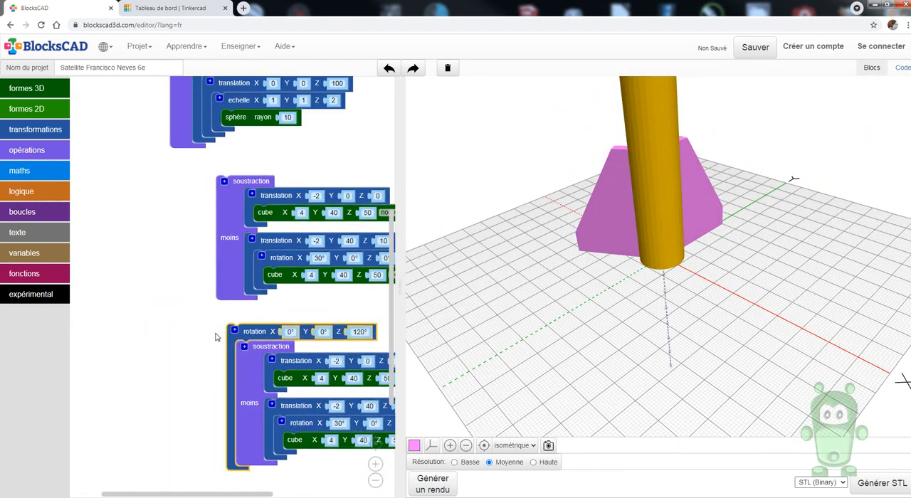
{"action": "scroll", "coordinate": [244, 342], "scroll_direction": "down", "scroll_amount": 3}
{"action": "right_click", "coordinate": [245, 342]}
{"action": "left_click", "coordinate": [256, 350]}
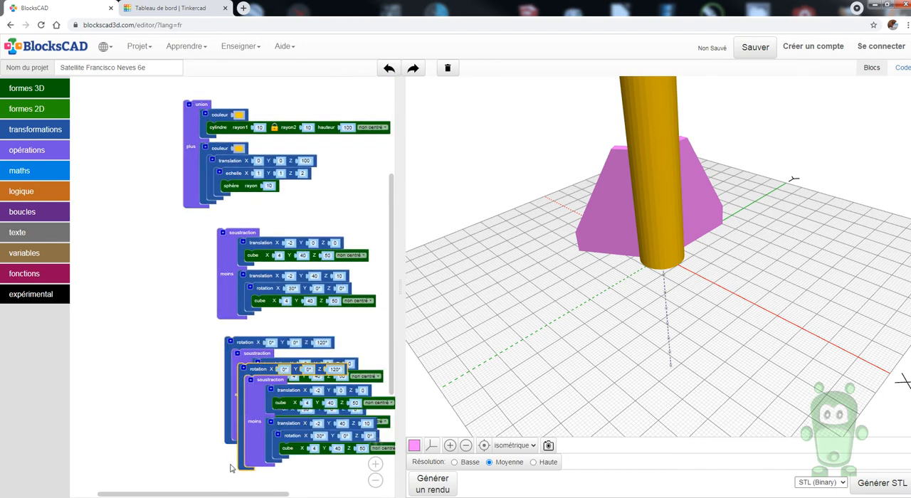
{"action": "left_click_drag", "start_coordinate": [334, 369], "coordinate": [182, 389]}
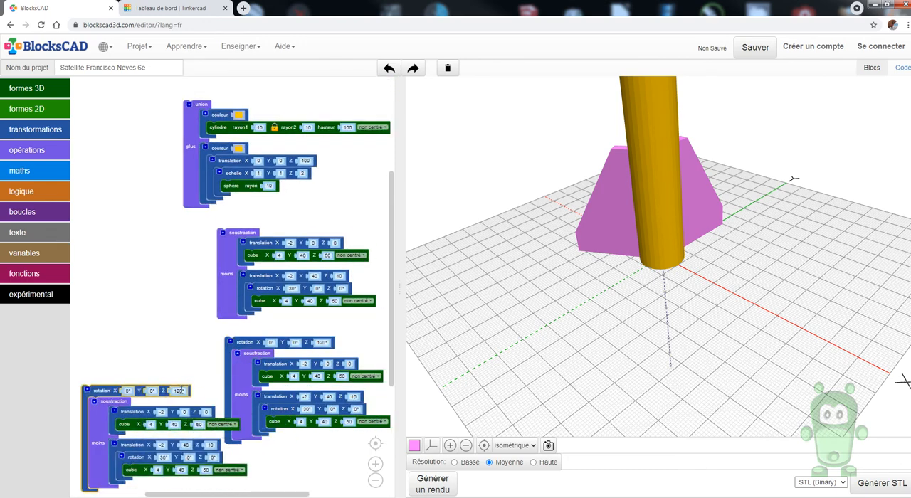
Set the third fin's outer rotation Z to 240° and render the model to check the whole rocket
{"action": "left_click", "coordinate": [178, 390]}
{"action": "type", "text": "240"}
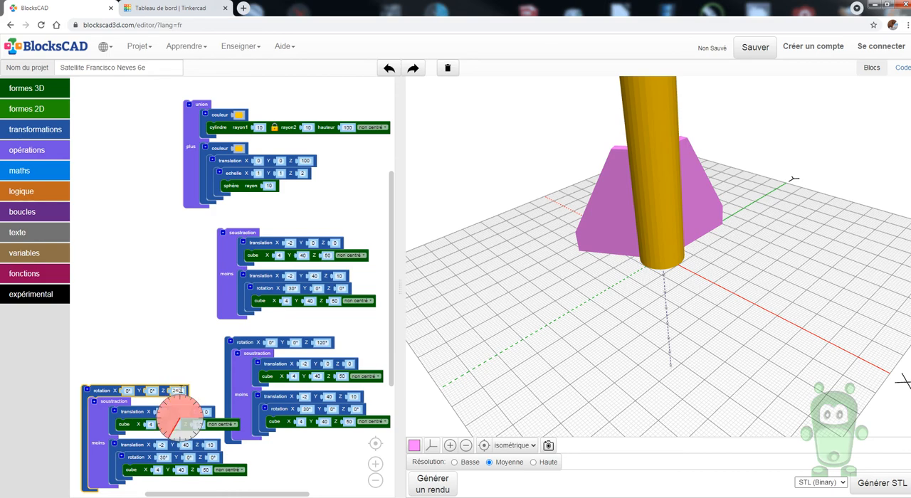
{"action": "left_click", "coordinate": [177, 348]}
{"action": "left_click", "coordinate": [421, 488]}
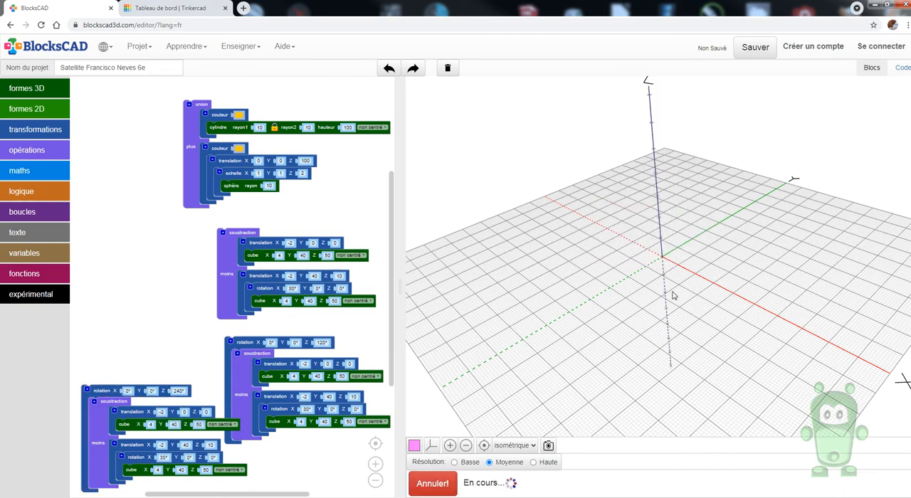
{"action": "left_click_drag", "start_coordinate": [653, 252], "coordinate": [679, 261]}
{"action": "scroll", "coordinate": [678, 261], "scroll_direction": "down", "scroll_amount": 5}
{"action": "left_click_drag", "start_coordinate": [695, 293], "coordinate": [735, 303]}
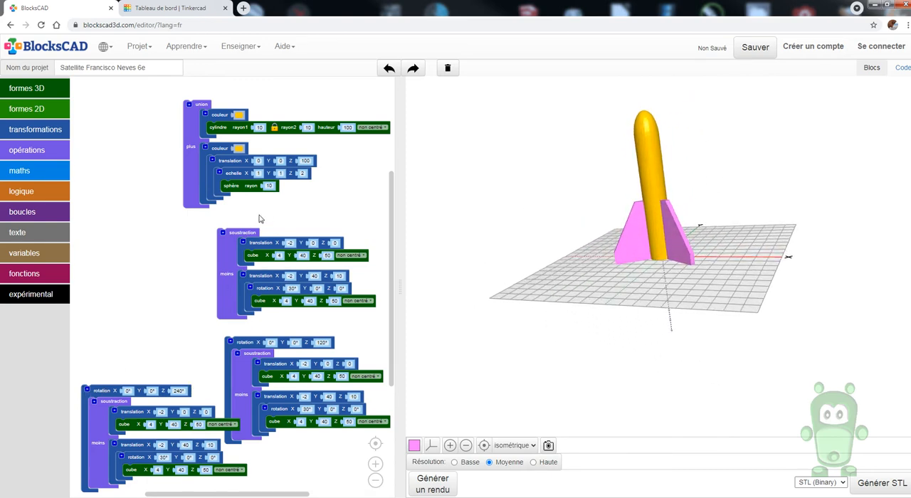
Arrange the three fin block groups closer together below the union group and inspect the rocket's fins from several angles
{"action": "left_click_drag", "start_coordinate": [227, 254], "coordinate": [198, 248]}
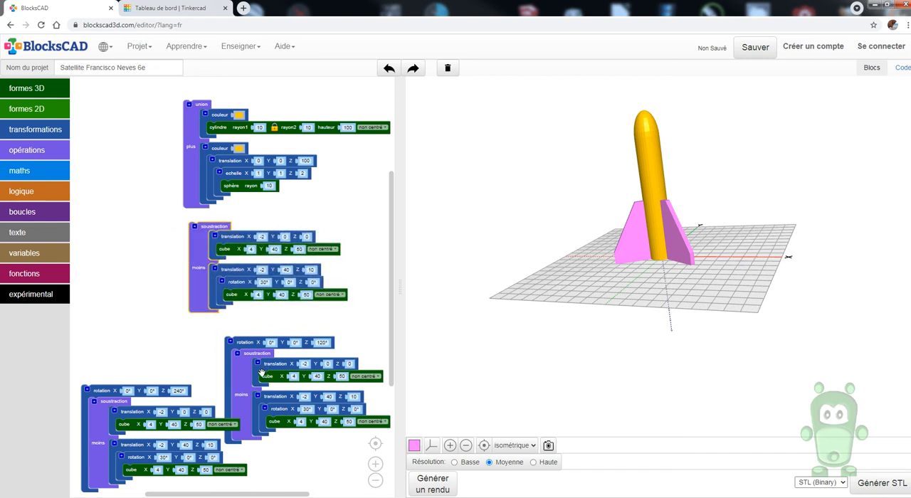
{"action": "left_click_drag", "start_coordinate": [243, 344], "coordinate": [285, 317]}
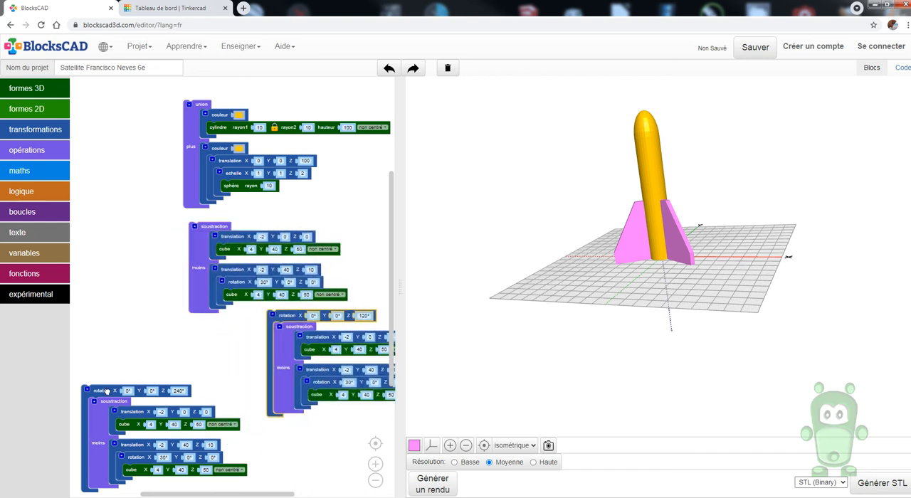
{"action": "left_click_drag", "start_coordinate": [105, 390], "coordinate": [117, 332]}
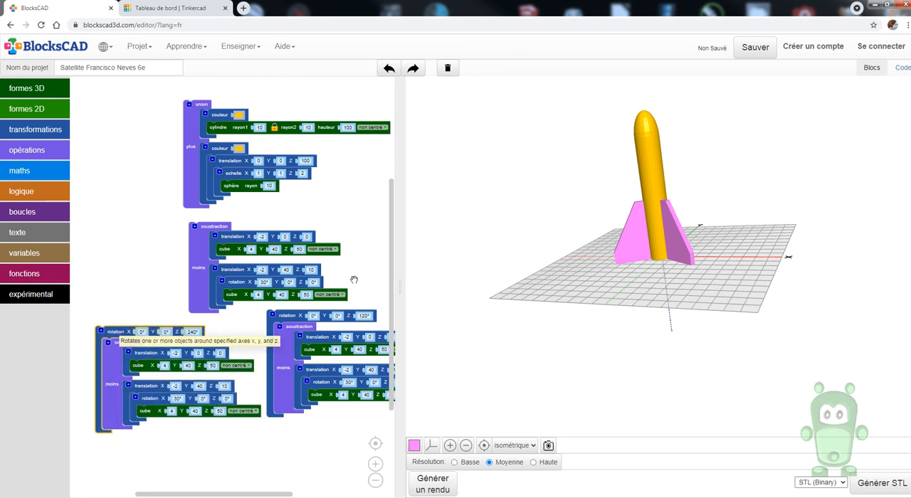
{"action": "scroll", "coordinate": [677, 244], "scroll_direction": "up", "scroll_amount": 5}
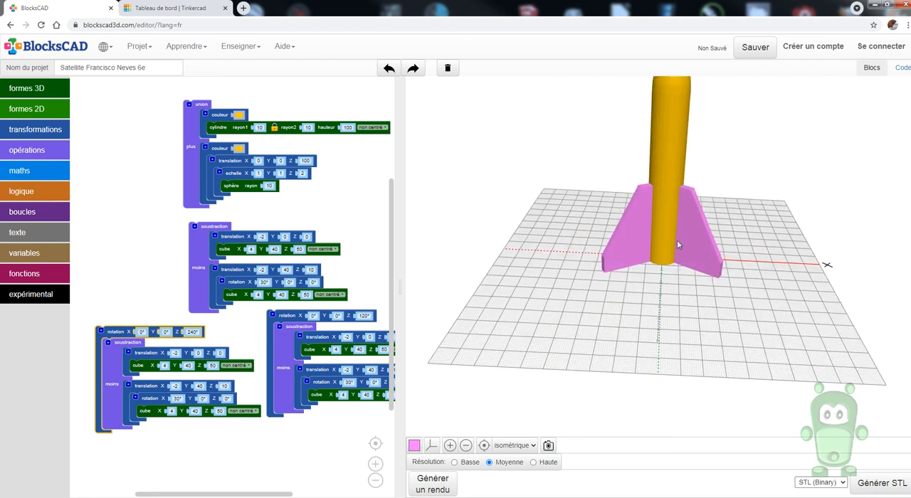
{"action": "left_click_drag", "start_coordinate": [676, 244], "coordinate": [577, 248]}
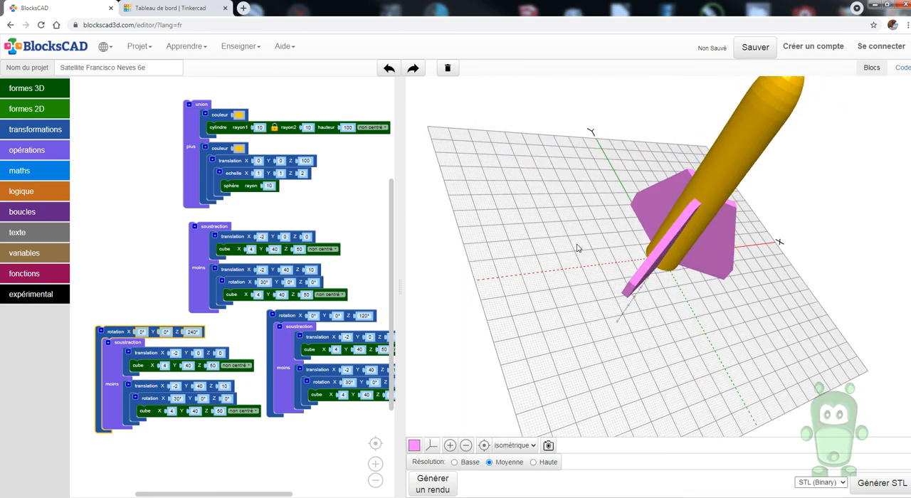